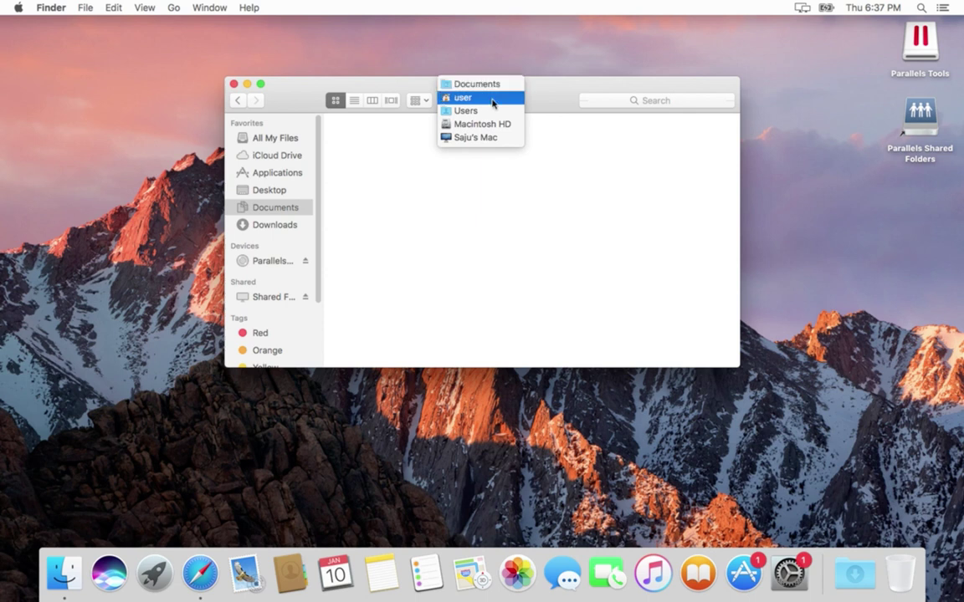
- Go up to the Users folder in Finder and select the current user's home folder
left_click(481, 107)
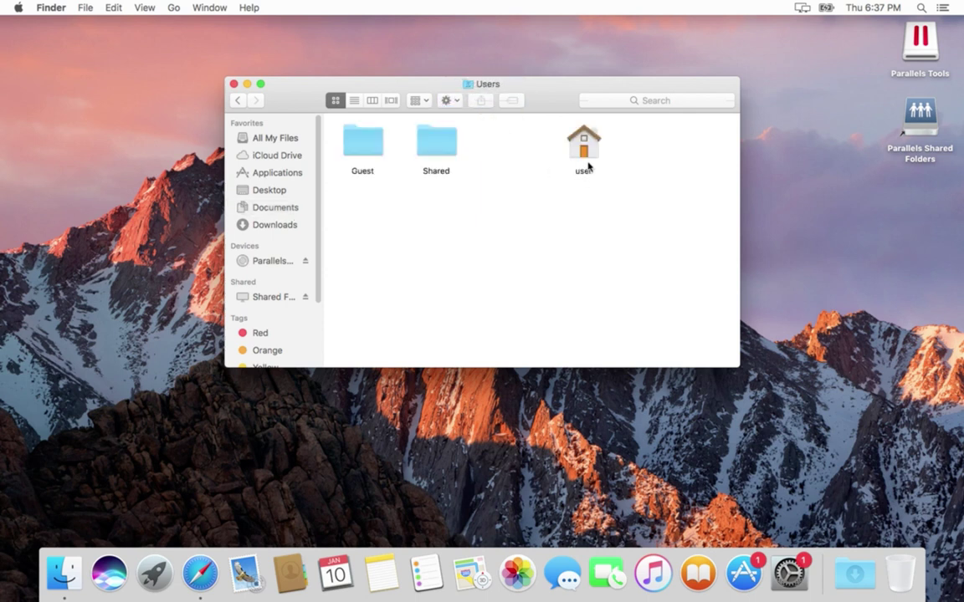
left_click(586, 159)
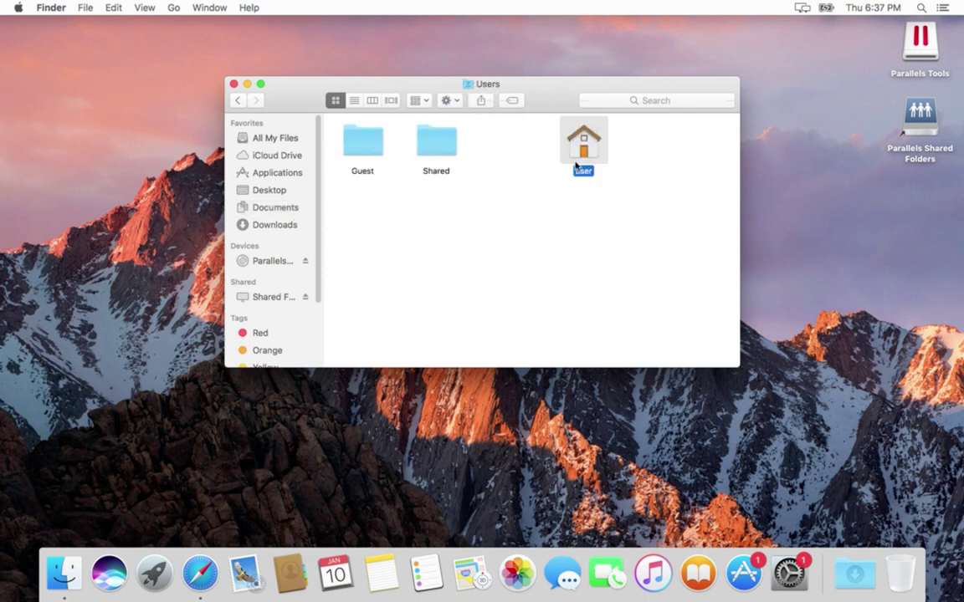
left_click(20, 11)
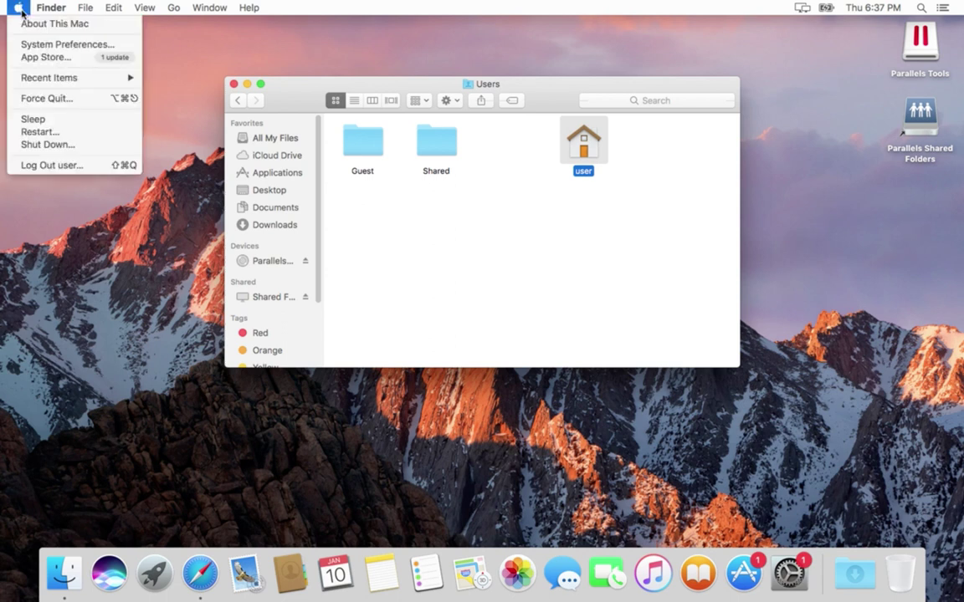
- Open the Users & Groups pane in System Preferences and move its window down and right
left_click(52, 43)
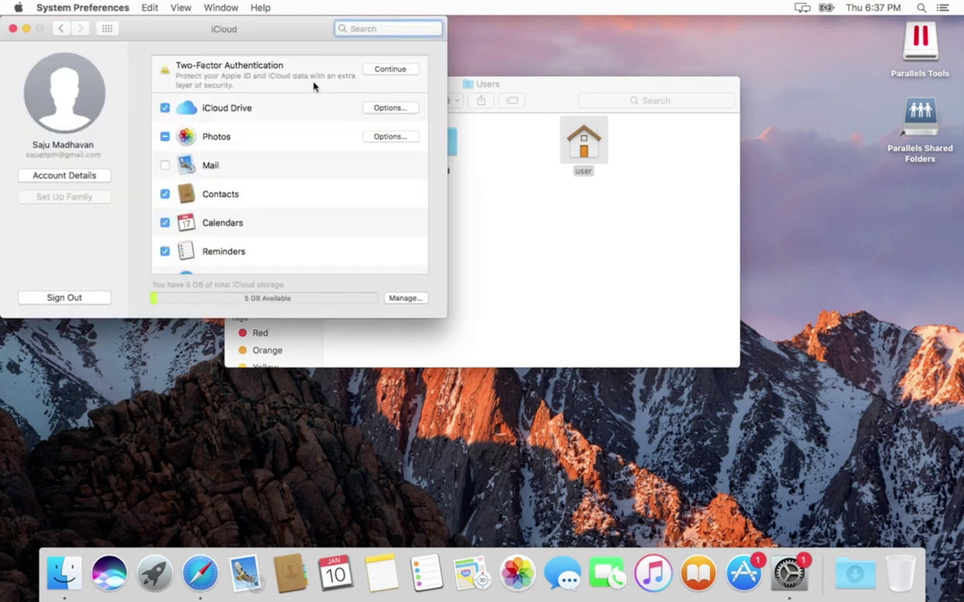
left_click(107, 29)
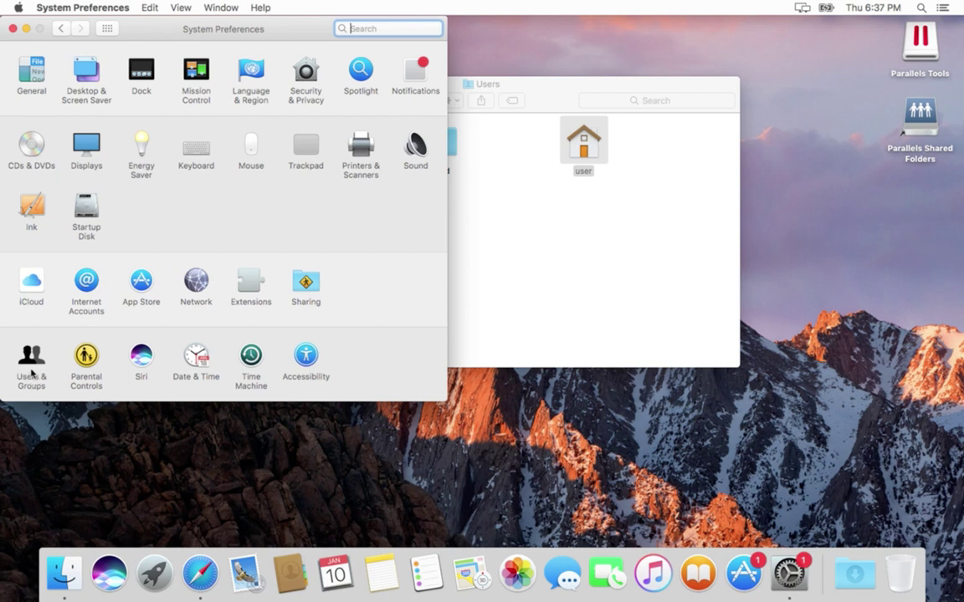
left_click(31, 368)
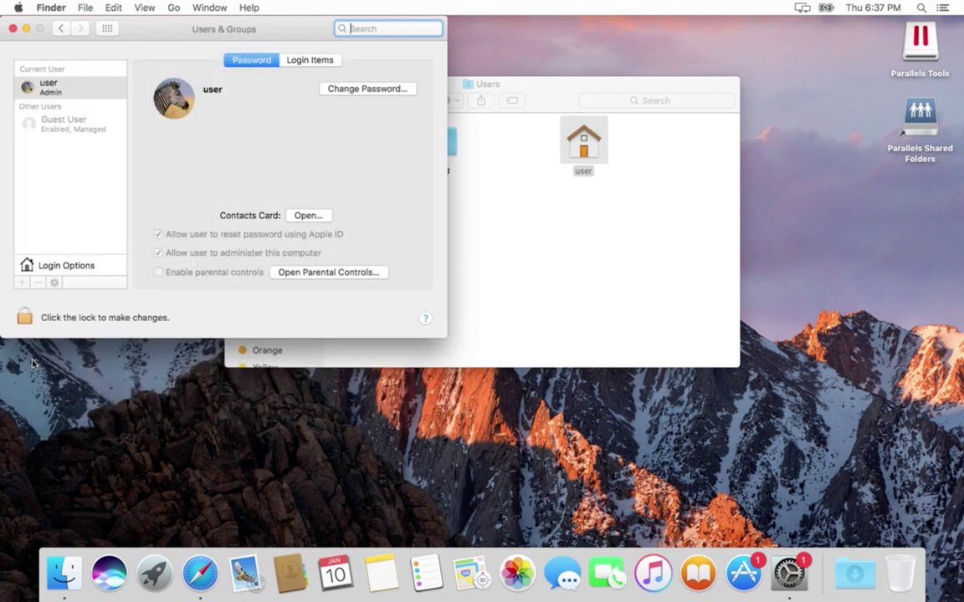
left_click_drag(153, 34, 205, 154)
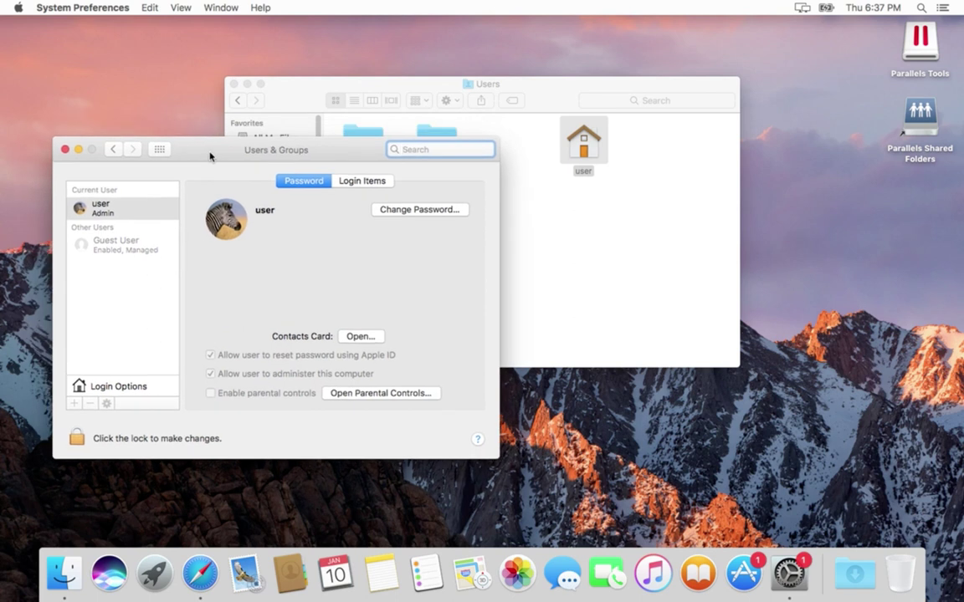
- Unlock Users & Groups with the admin password and select the current user account
left_click(76, 440)
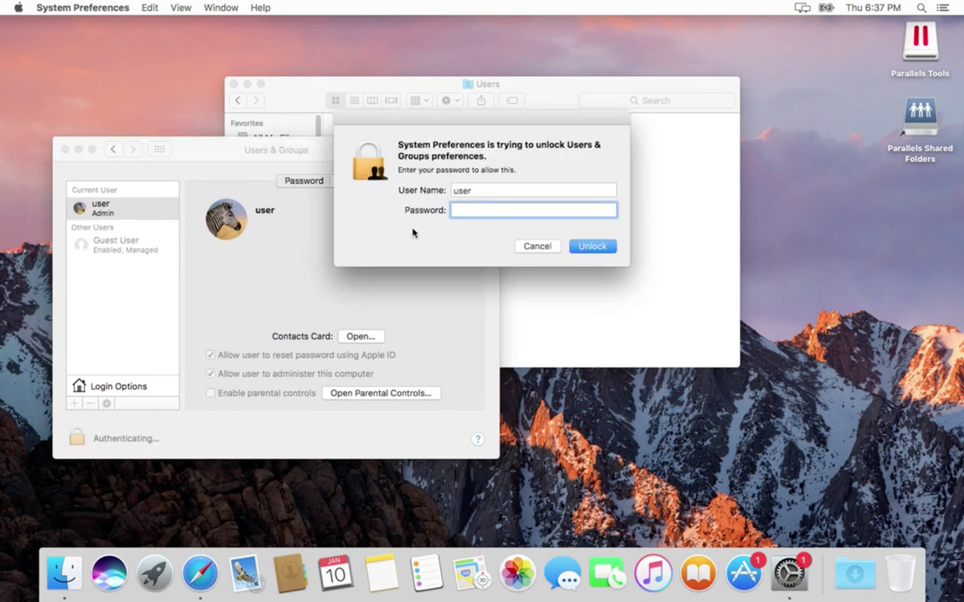
type("*****")
left_click(596, 246)
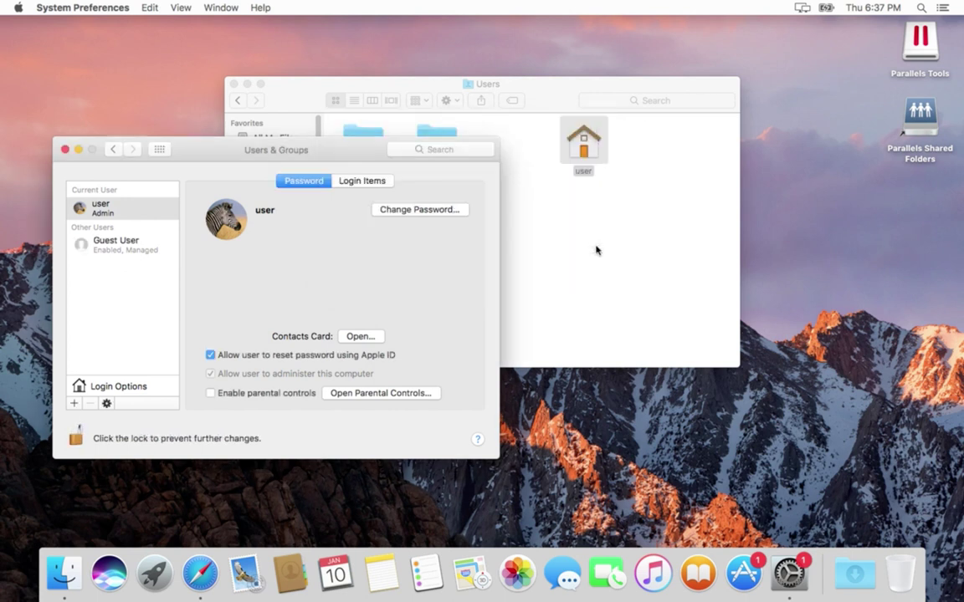
left_click(120, 205)
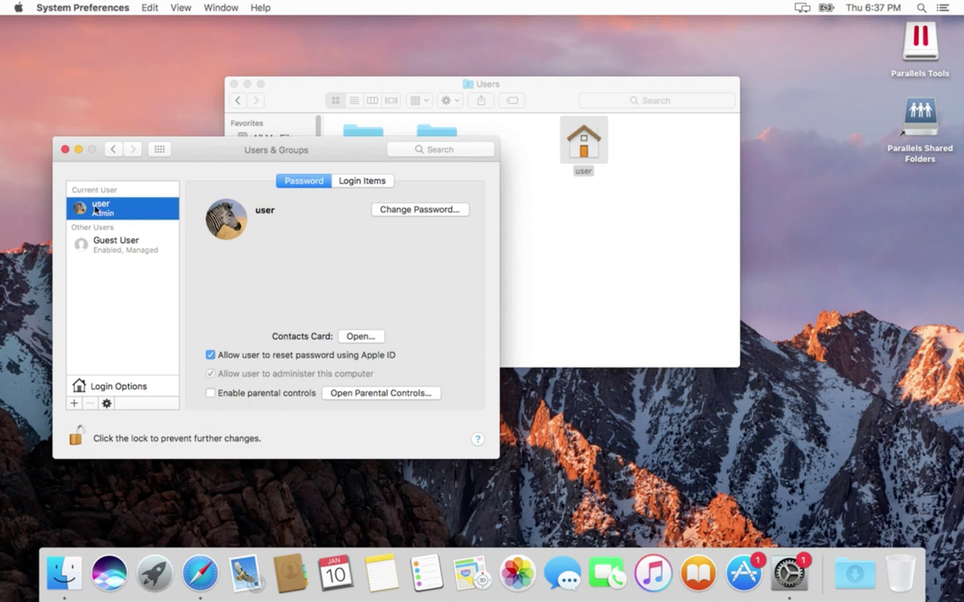
- In the user's Advanced Options, prefix account name, full name and home directory with 'p' to get puser and /Users/puser
right_click(126, 216)
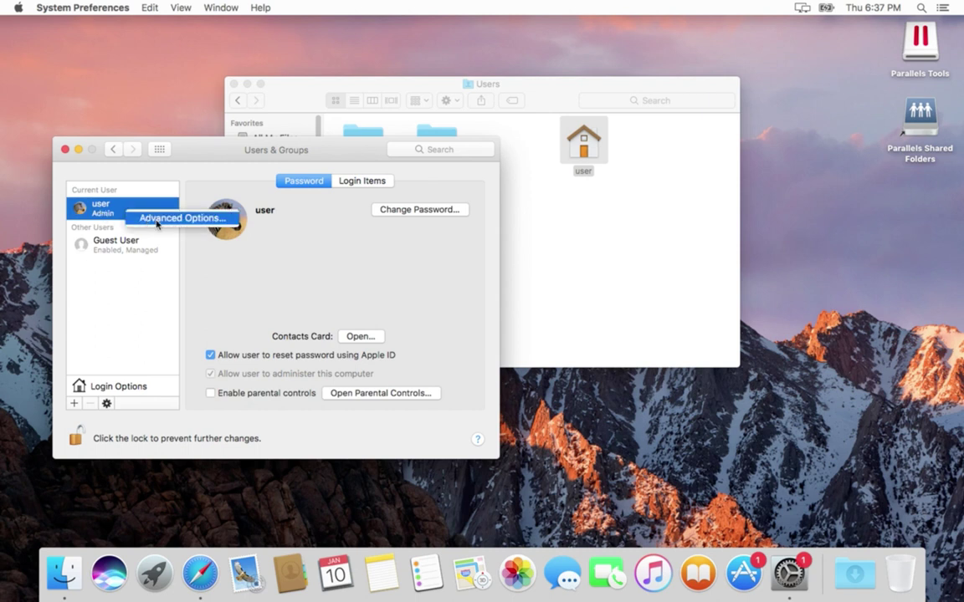
left_click(161, 223)
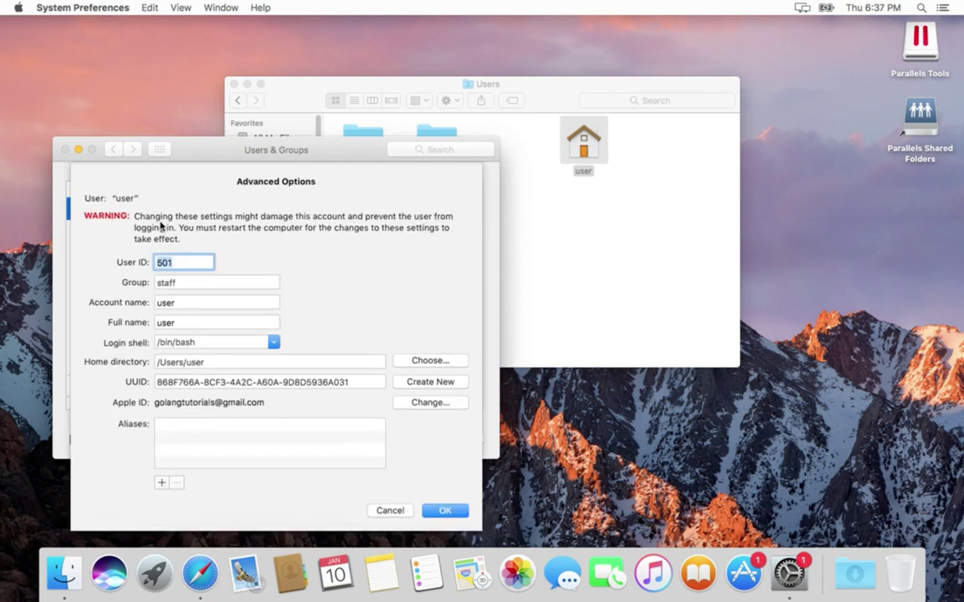
left_click(161, 306)
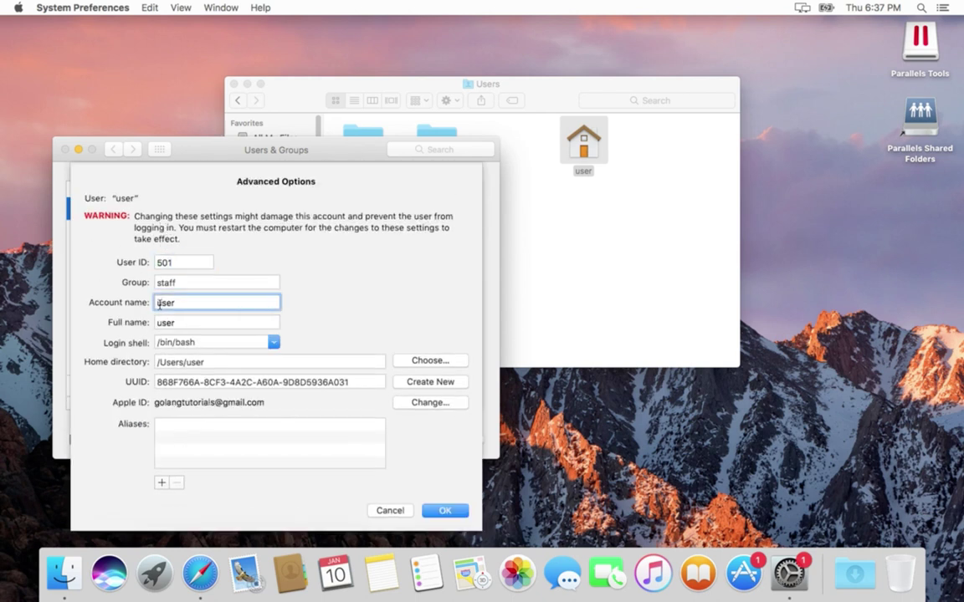
type("p")
left_click(157, 323)
type("p")
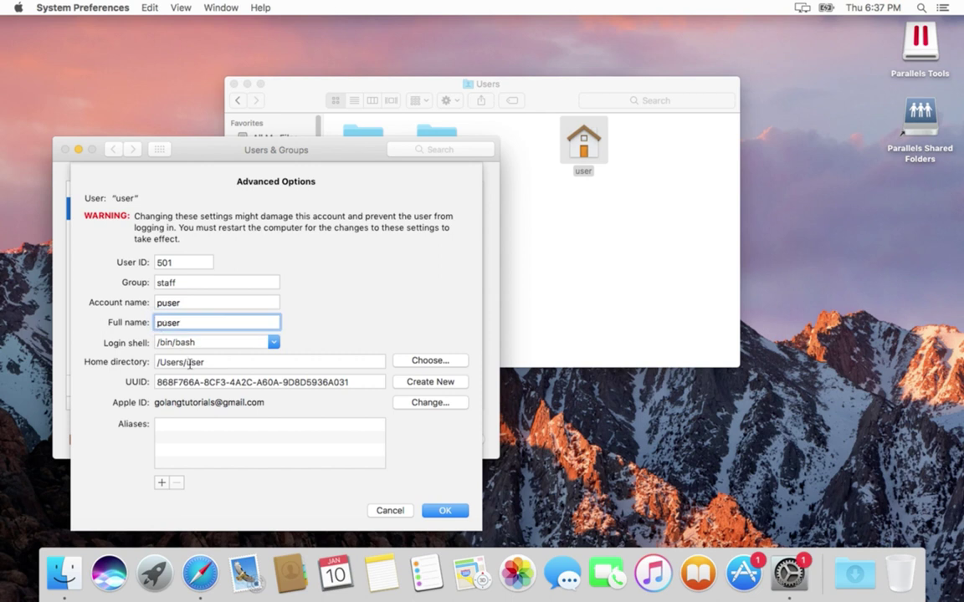
left_click(186, 363)
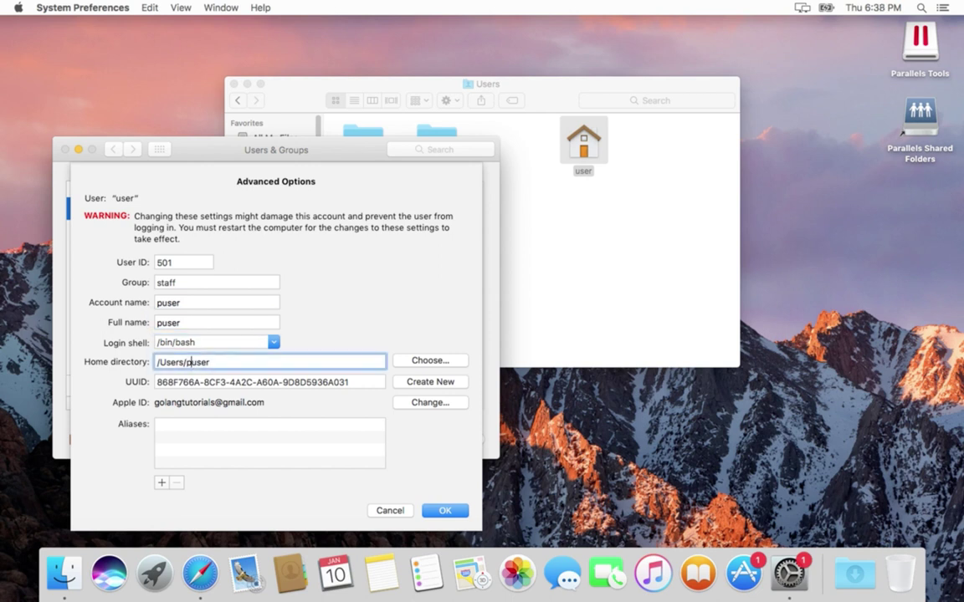
type("p")
- Apply the advanced changes, confirm the /Users/puser home-folder change, and restart the Mac
left_click(450, 512)
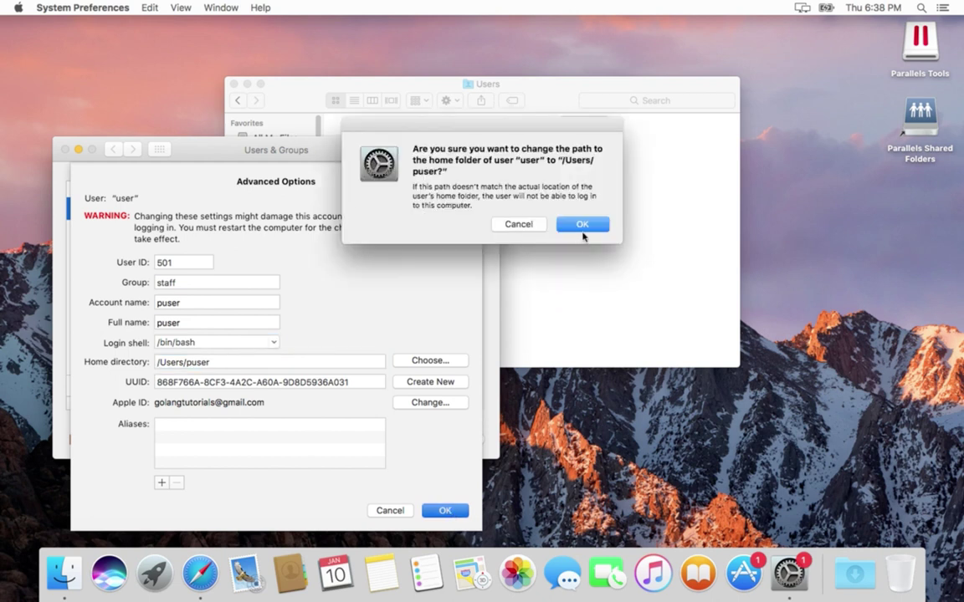
left_click(585, 224)
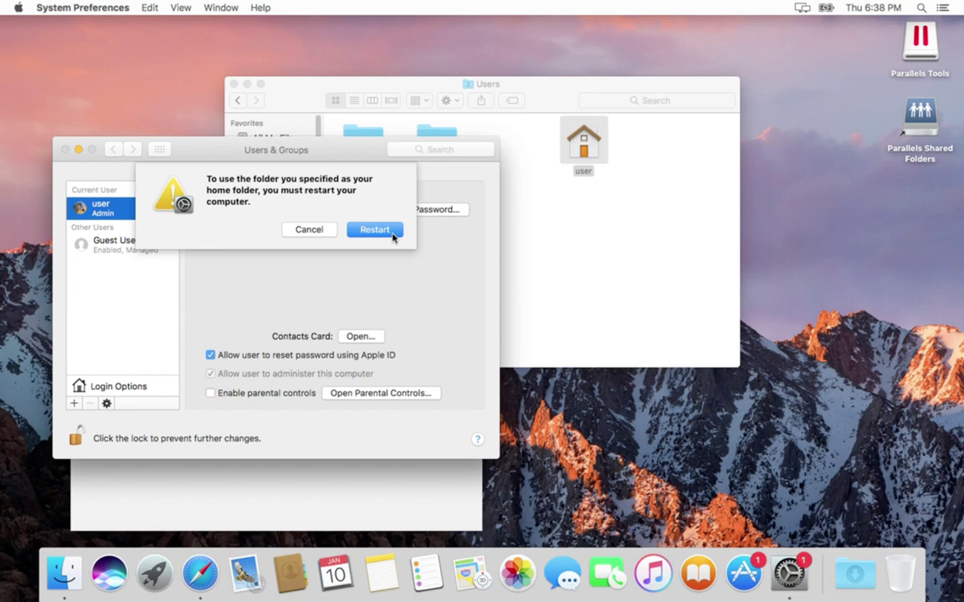
left_click(374, 230)
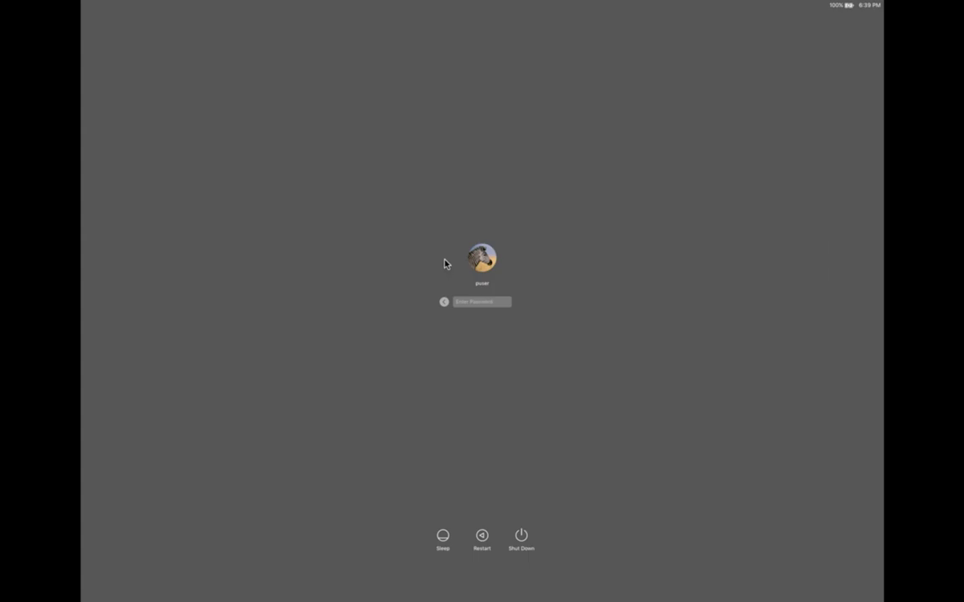
- Log in as puser with its password, then sign in with the Apple ID e-mail and password
type("*****")
key("Return")
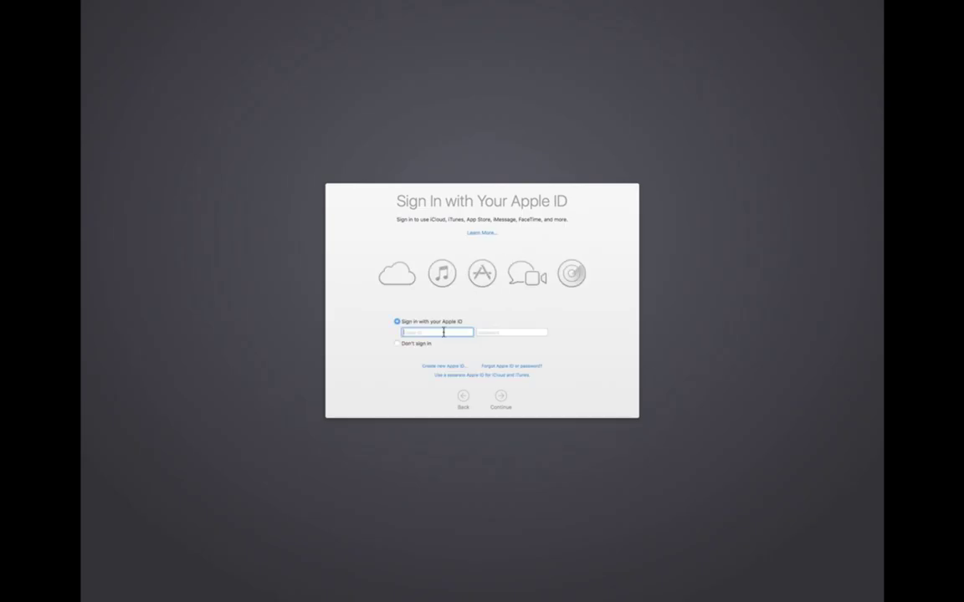
left_click(495, 333)
left_click(502, 396)
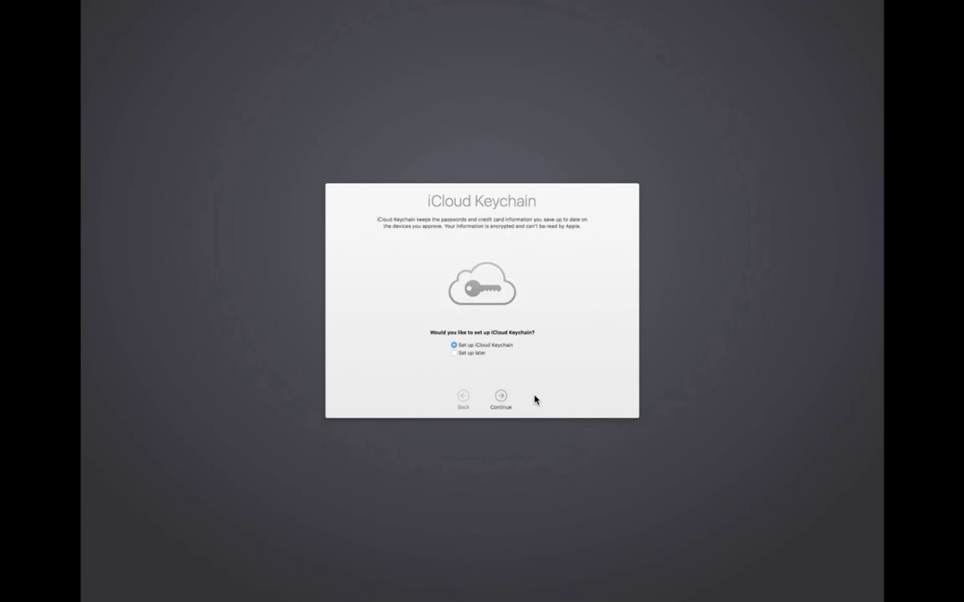
- Finish setup: defer iCloud Keychain, turn off FileVault, keep Documents/Desktop out of iCloud, pass Analytics
left_click(480, 354)
left_click(503, 405)
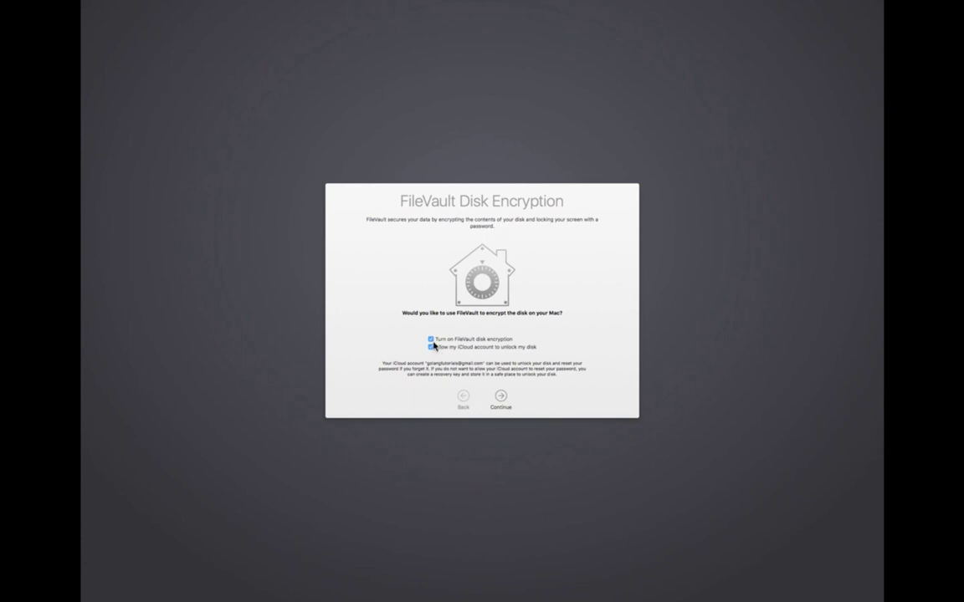
left_click(431, 339)
left_click(500, 399)
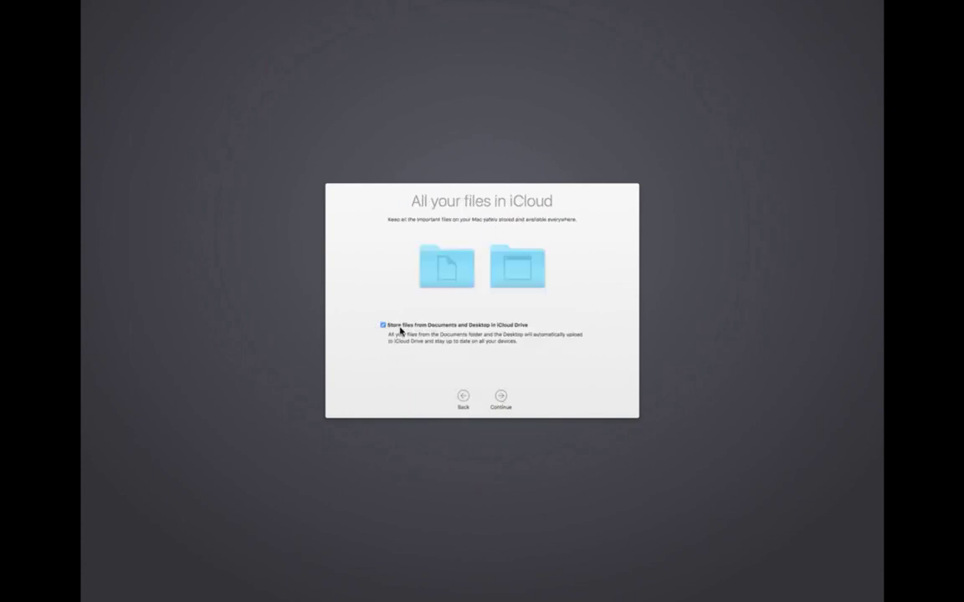
left_click(398, 329)
left_click(500, 399)
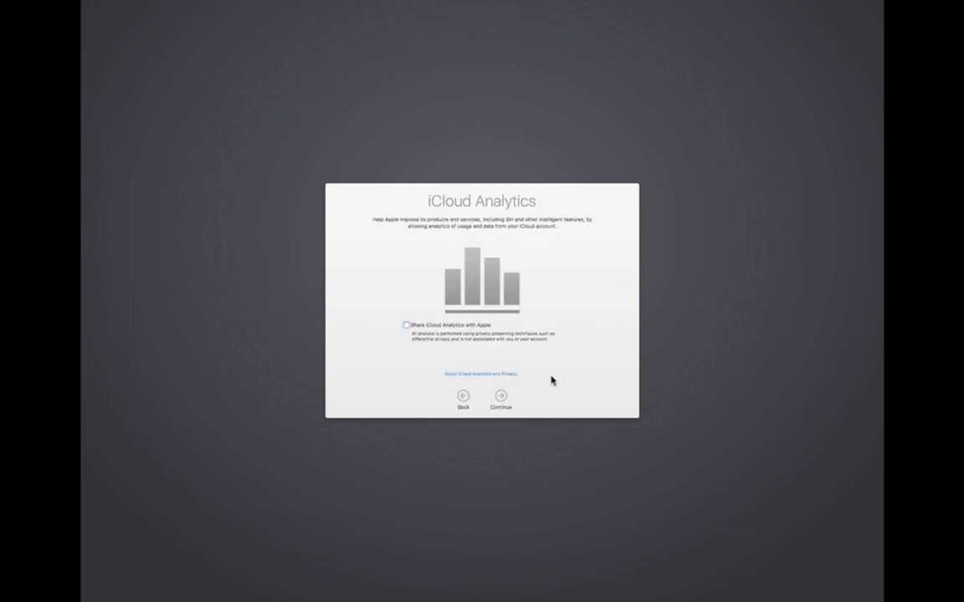
left_click(502, 399)
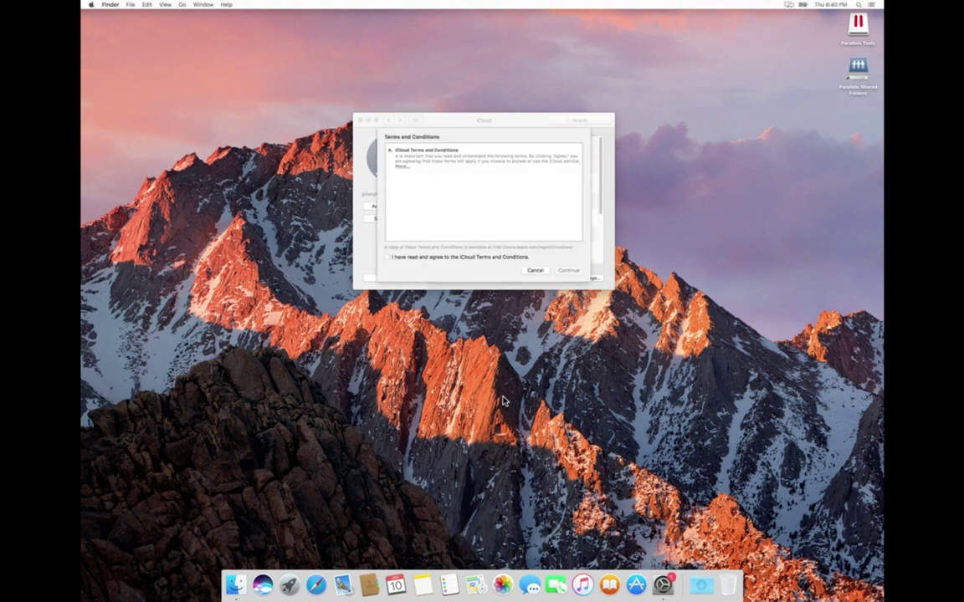
- Cancel the iCloud terms, show all preference categories, and open a Finder window from the Dock
left_click(538, 271)
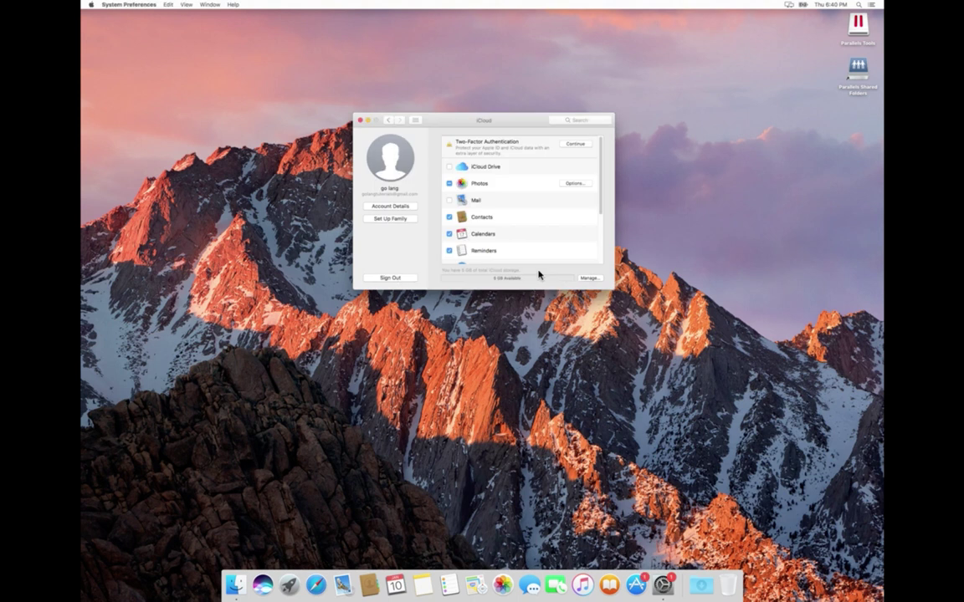
left_click(416, 121)
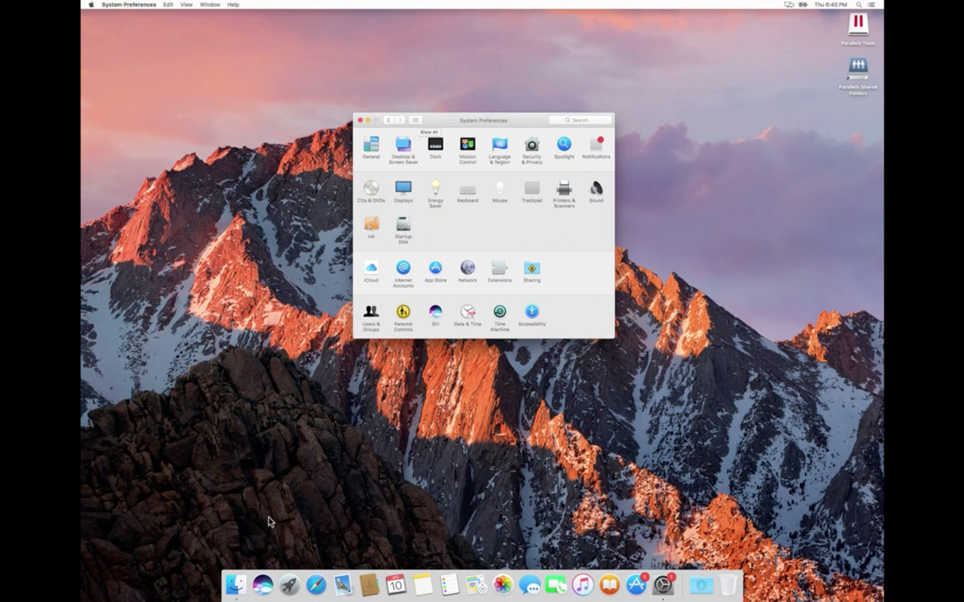
left_click(237, 584)
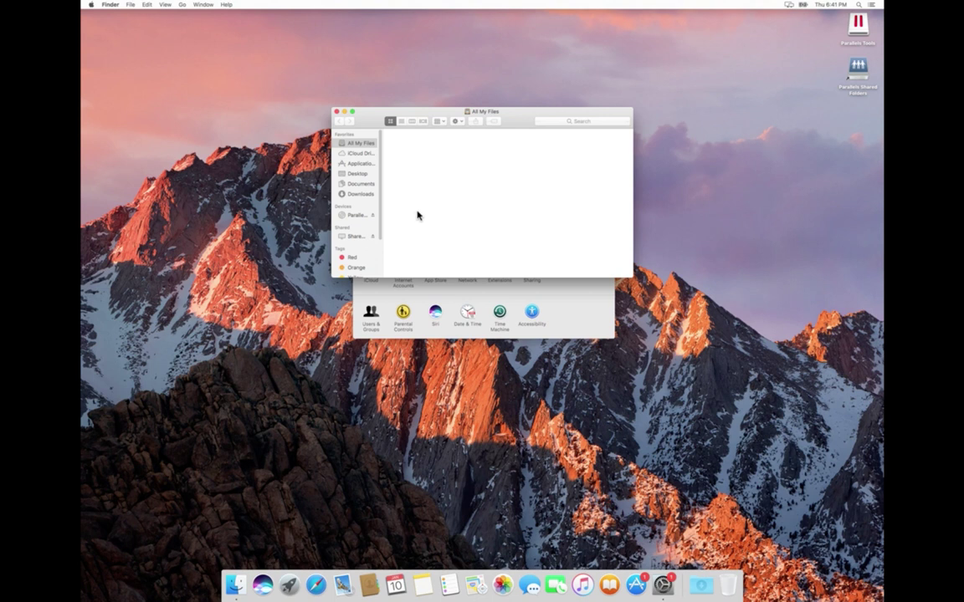
- Move the Finder window aside, open Desktop, then jump to Users through the title path menu
left_click_drag(509, 123, 296, 77)
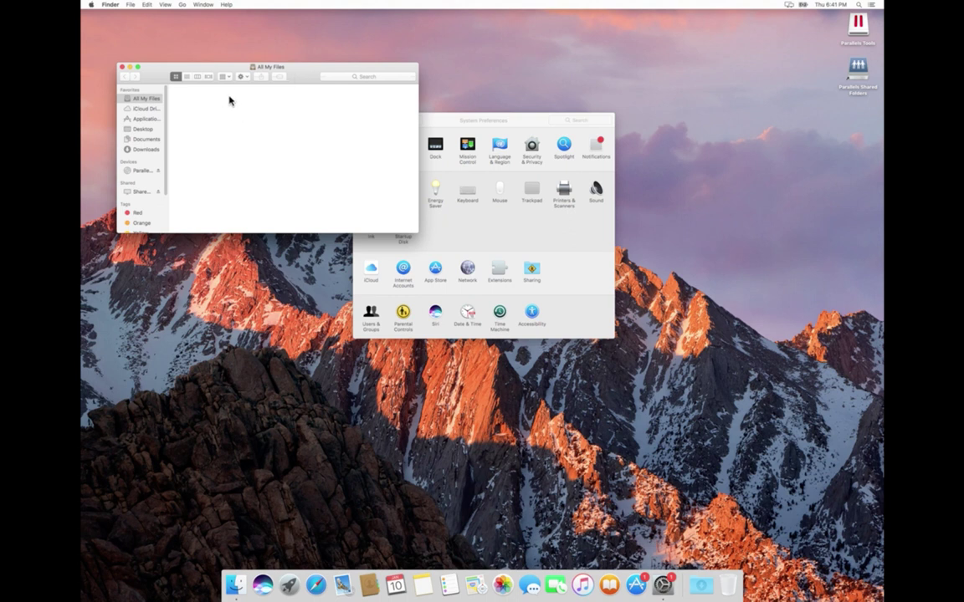
left_click(136, 127)
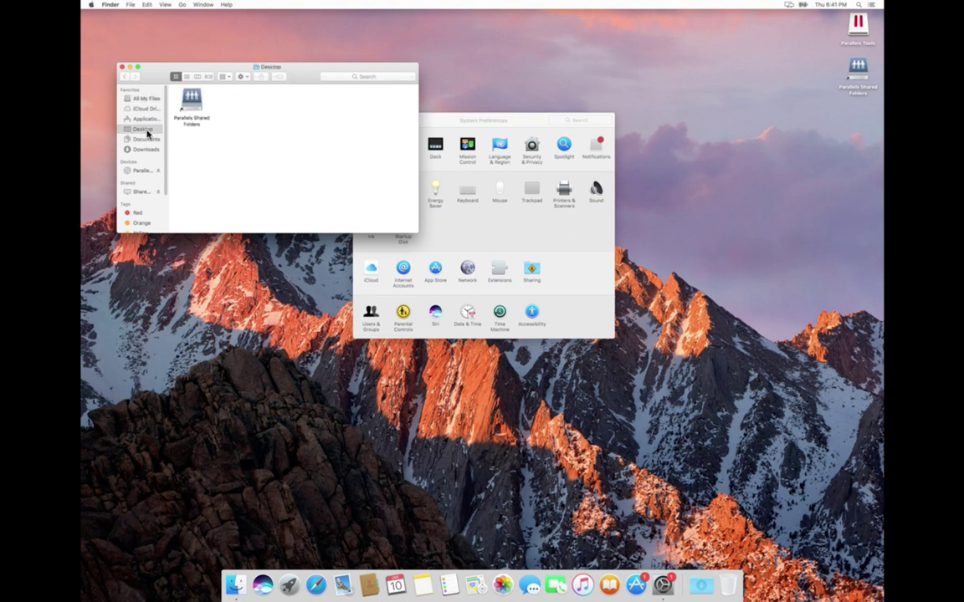
left_click(269, 69, "super")
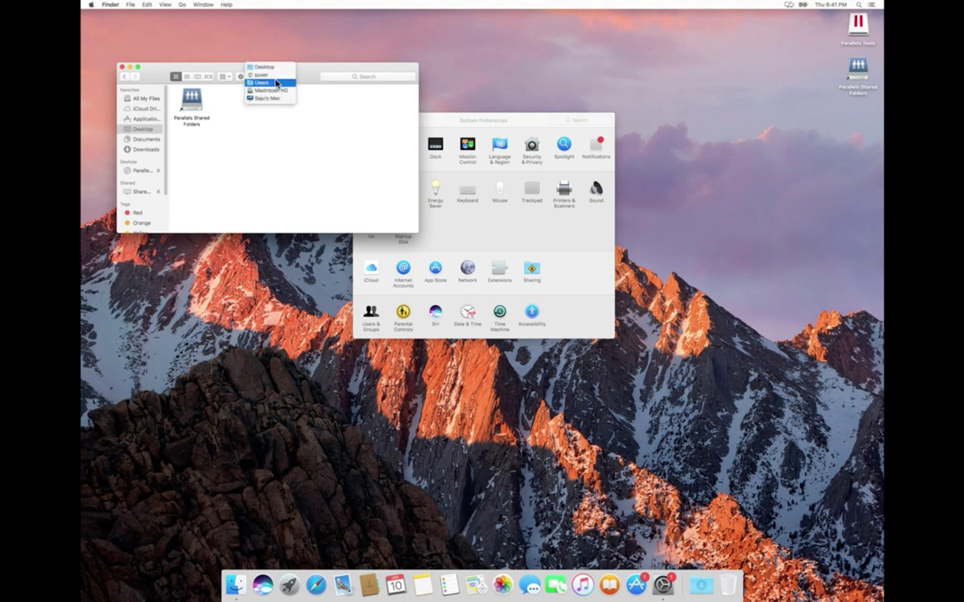
left_click(275, 83)
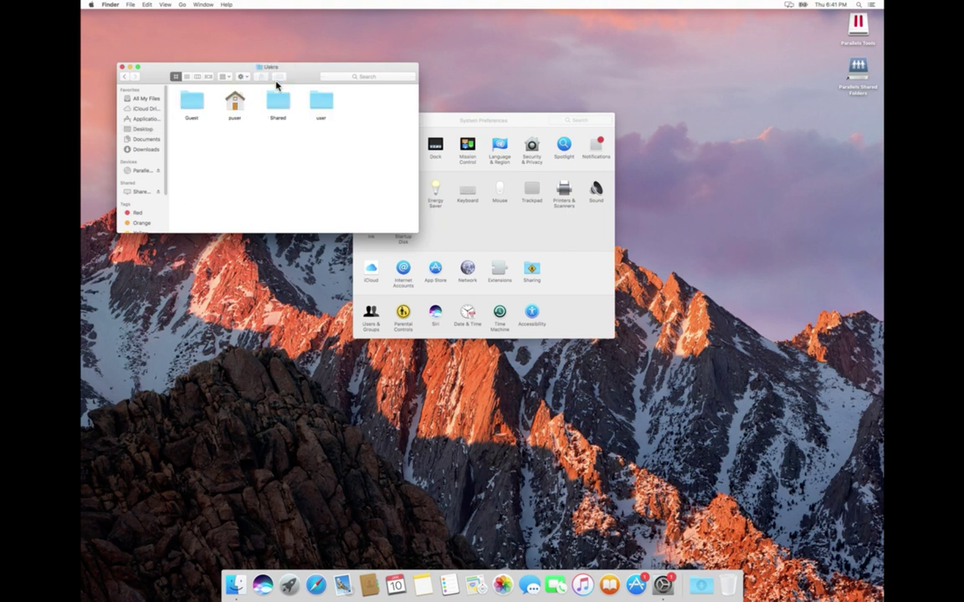
left_click(228, 99)
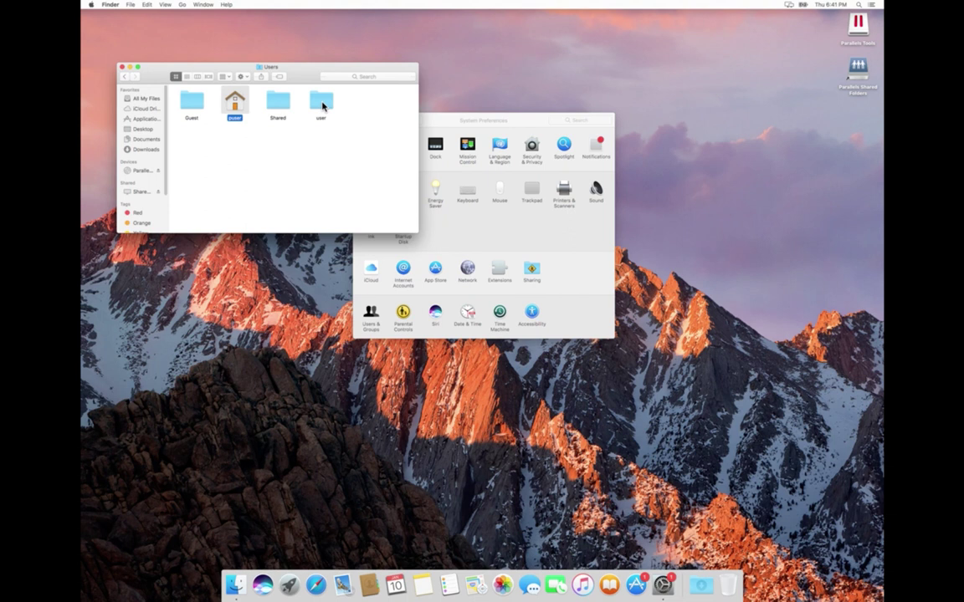
left_click(323, 104)
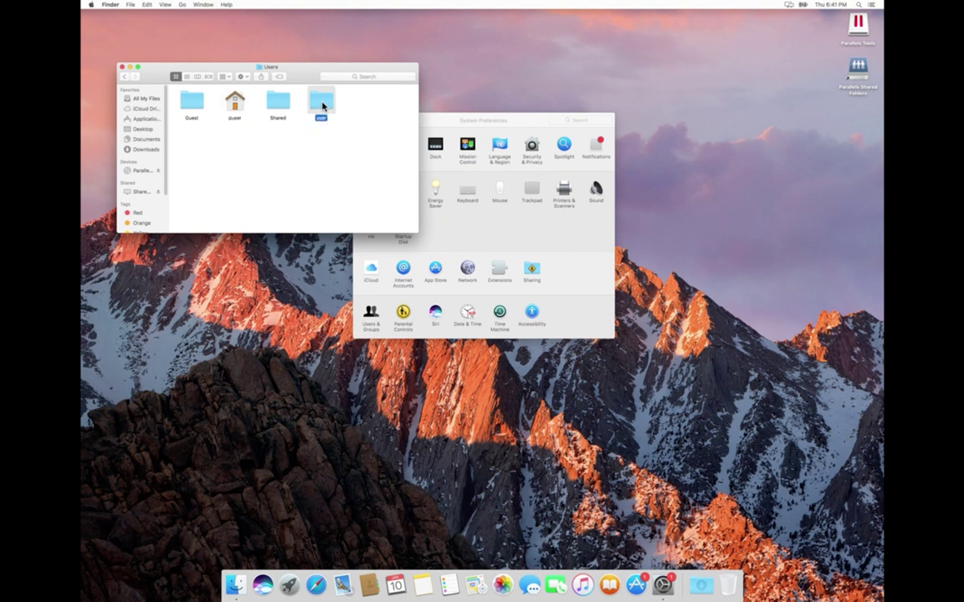
right_click(240, 109)
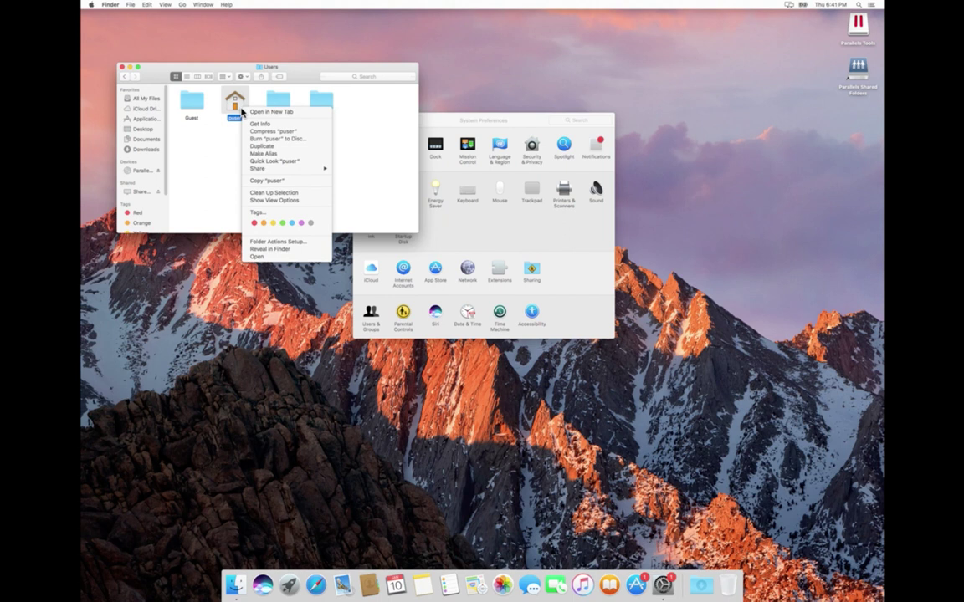
left_click(318, 98)
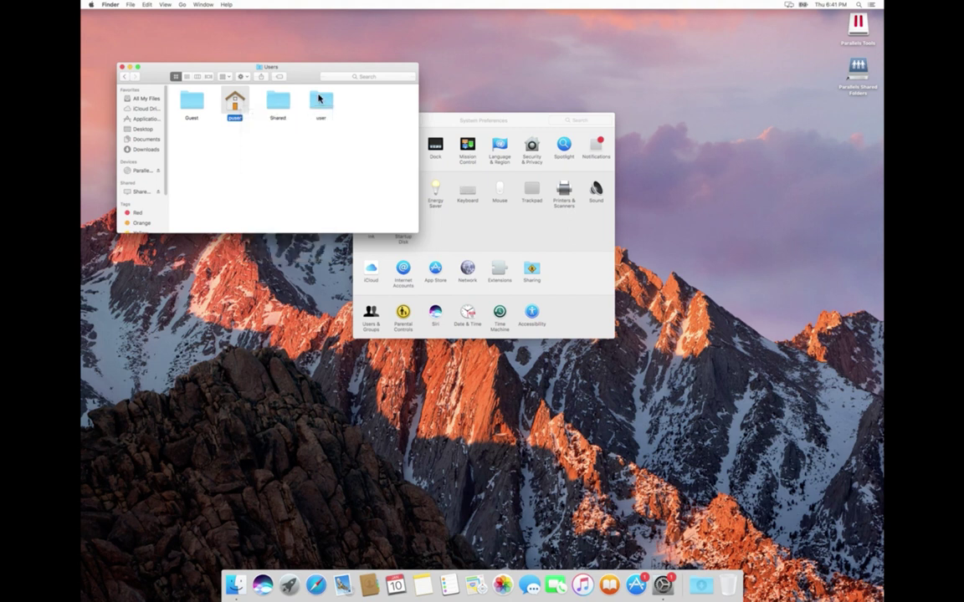
left_click(318, 98)
right_click(318, 98)
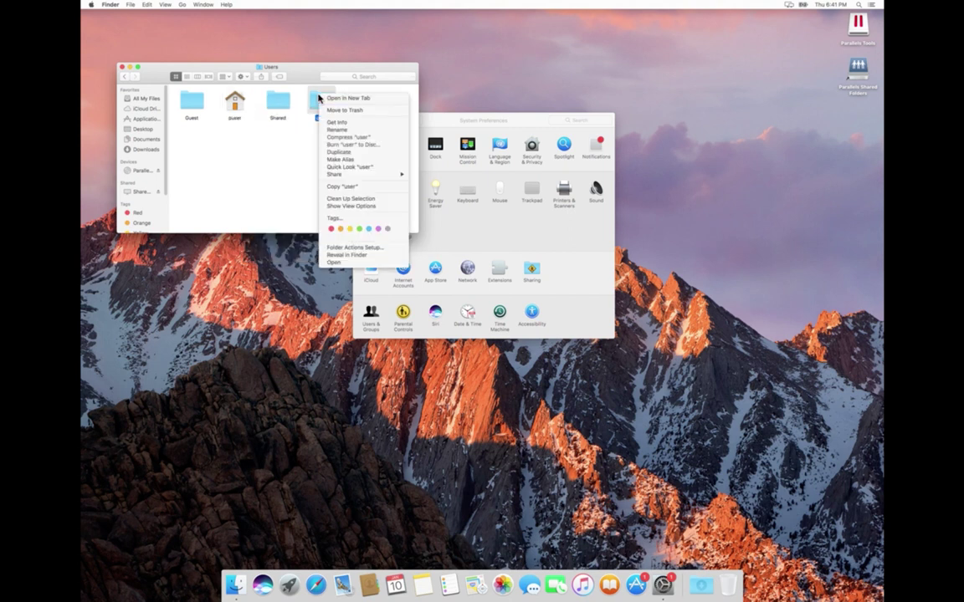
left_click(234, 100)
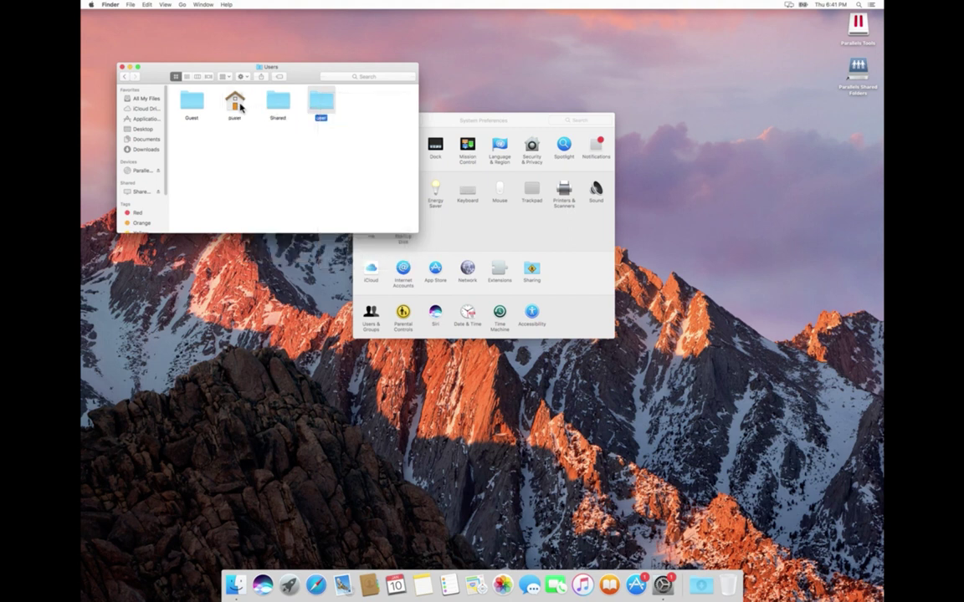
right_click(240, 106)
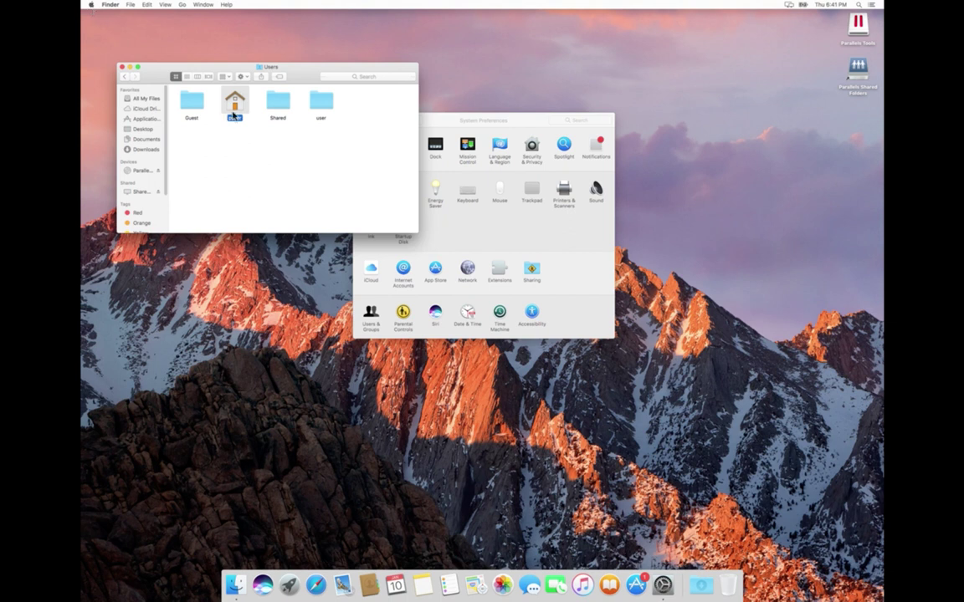
double_click(233, 107)
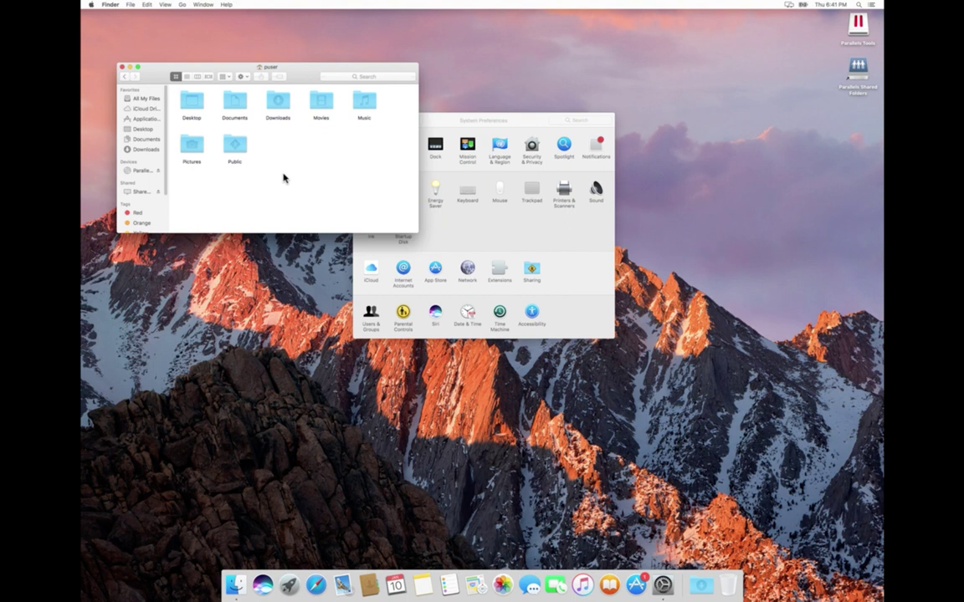
left_click(125, 78)
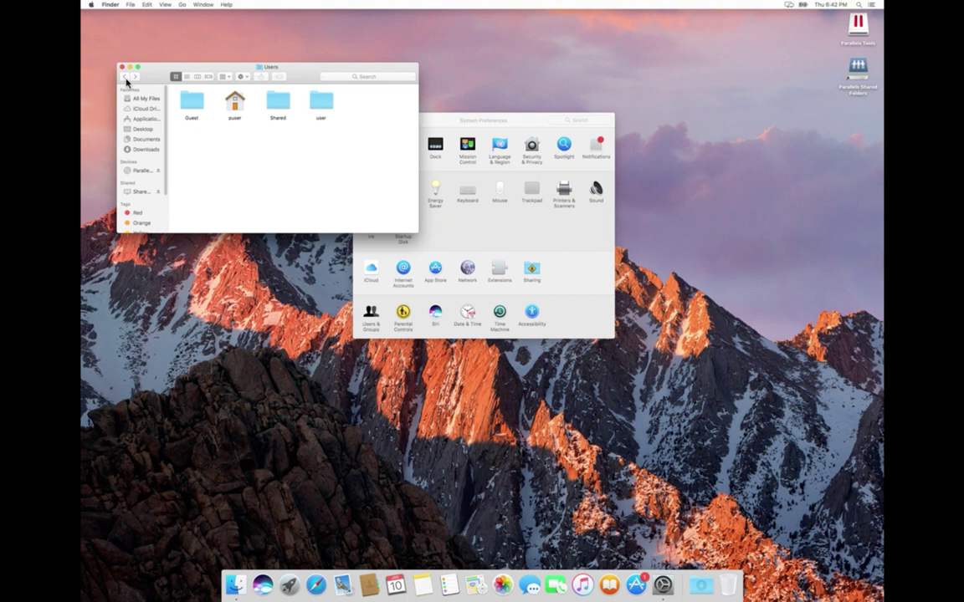
double_click(236, 104)
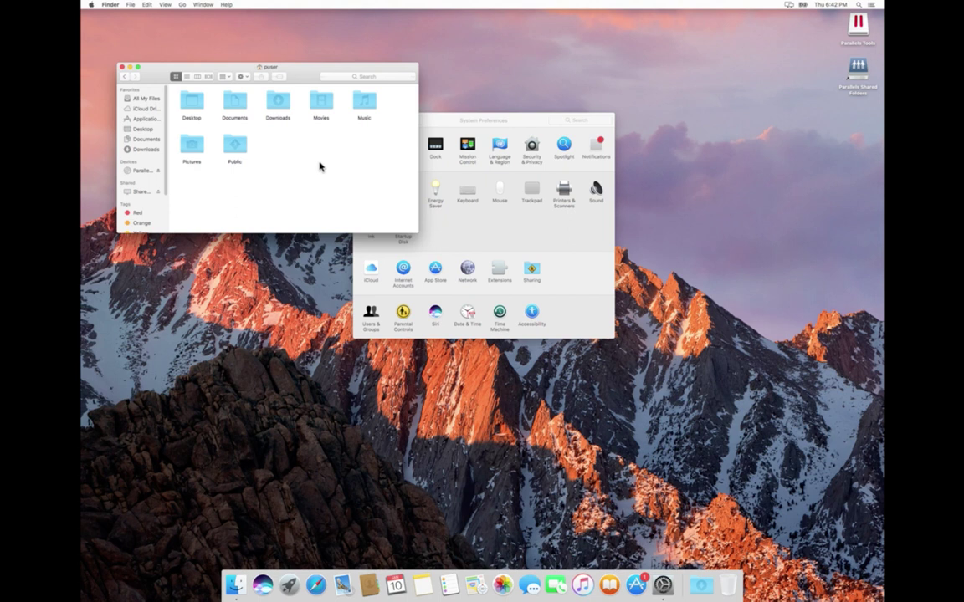
left_click_drag(385, 172, 193, 109)
key("super+BackSpace")
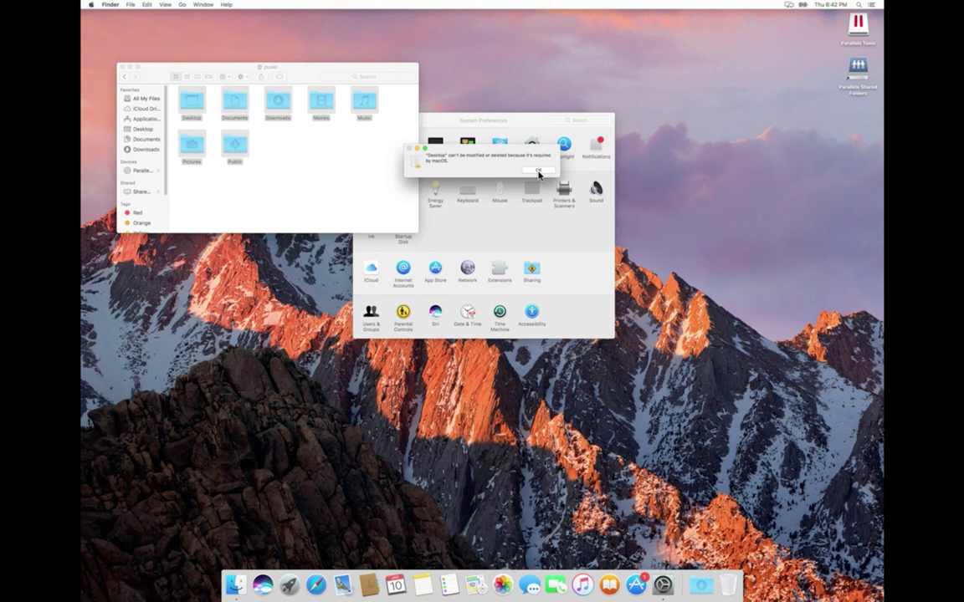
key("Return")
left_click(293, 166)
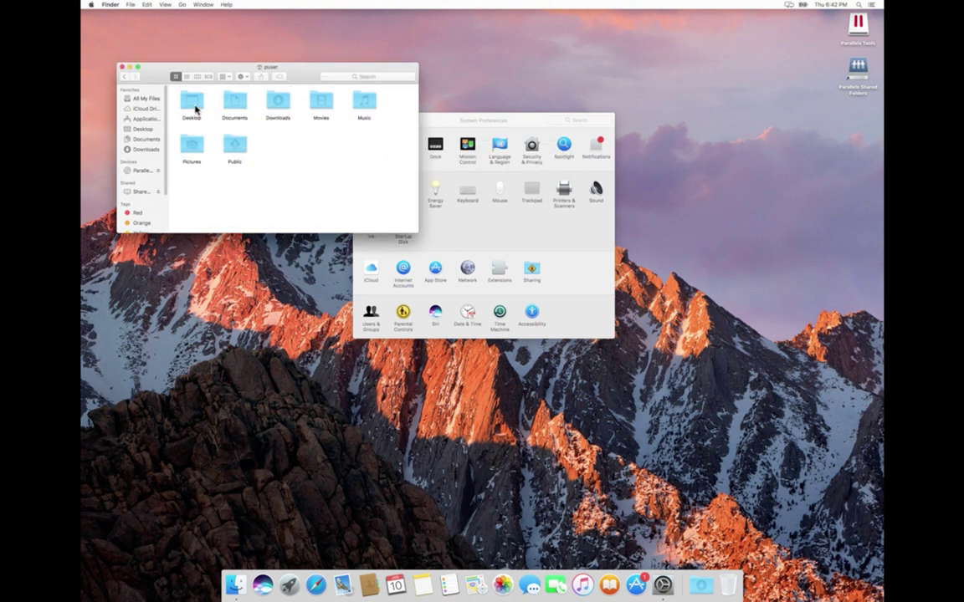
double_click(192, 101)
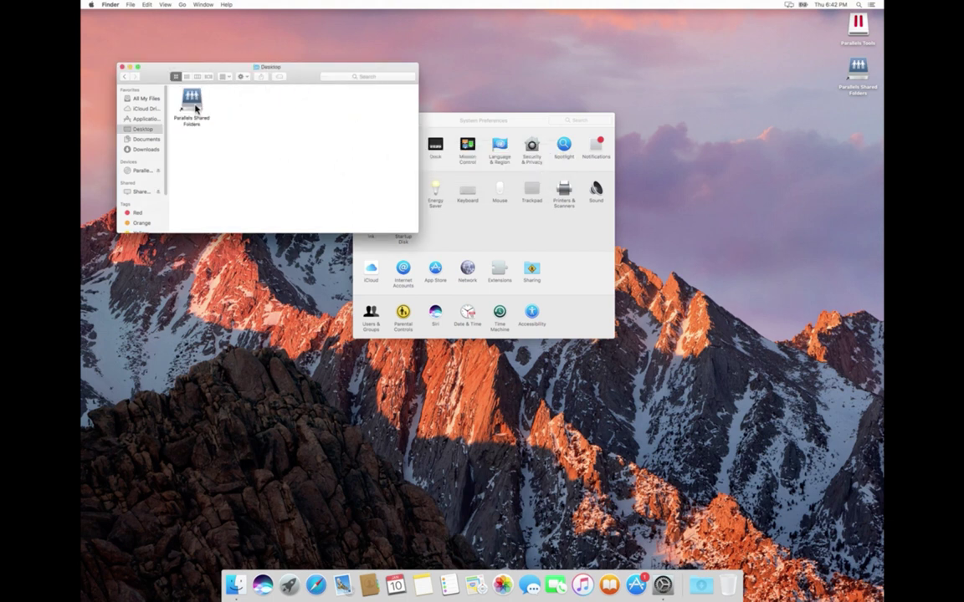
left_click(124, 77)
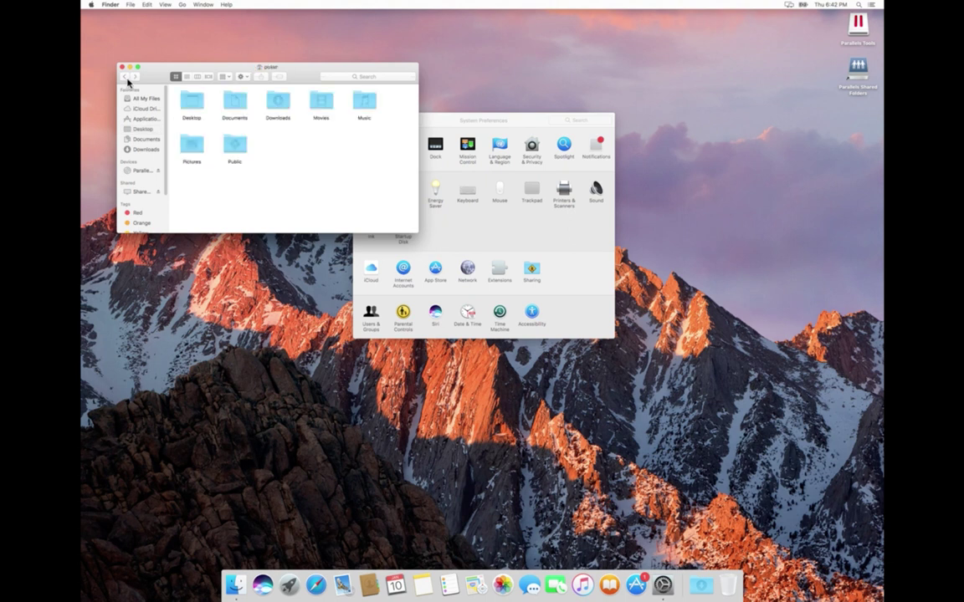
left_click_drag(401, 178, 238, 112)
key("super+BackSpace")
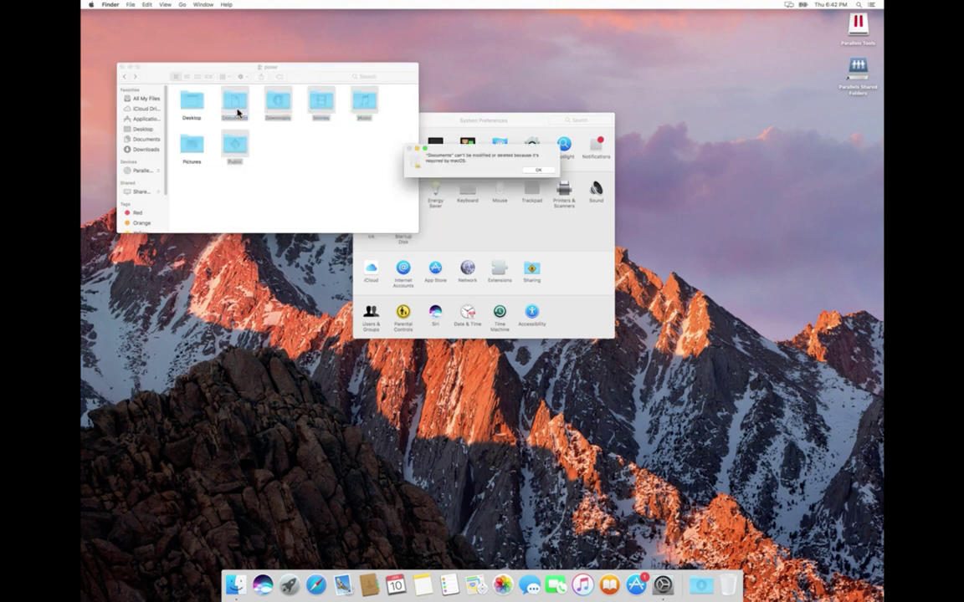
left_click(540, 171)
left_click(344, 172)
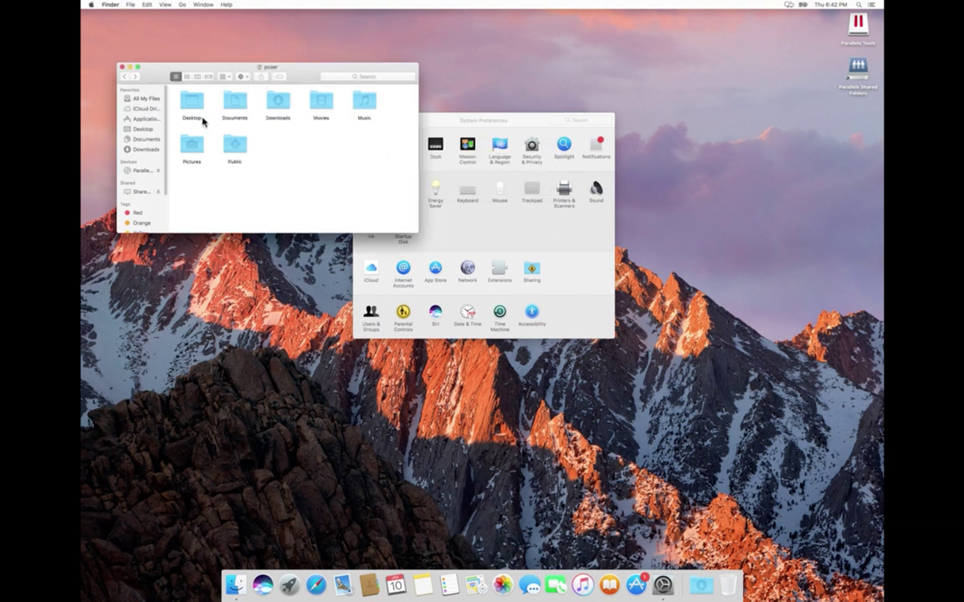
left_click(122, 77)
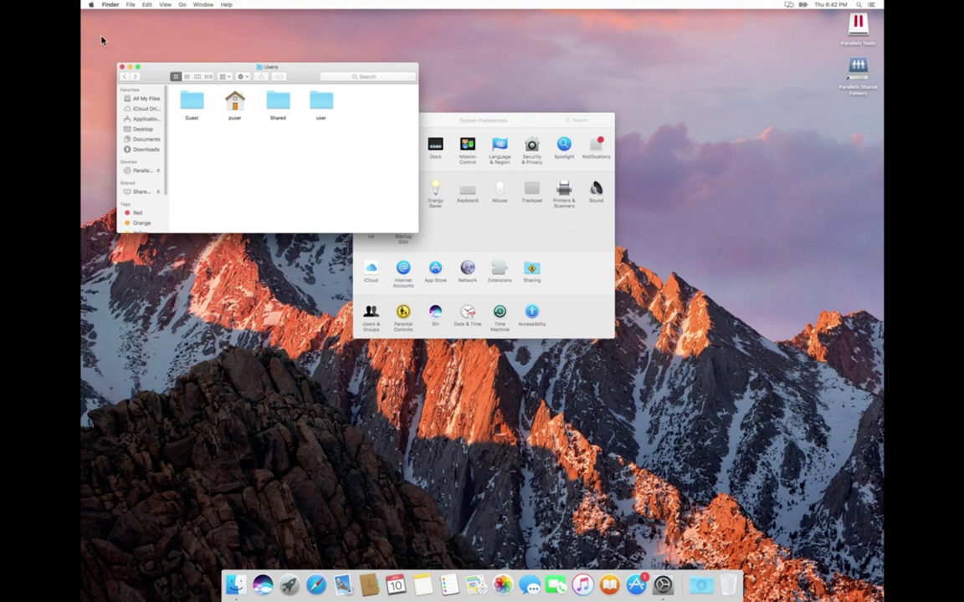
- Log out of puser from the Apple menu, confirm, and sign in as Guest User
left_click(92, 5)
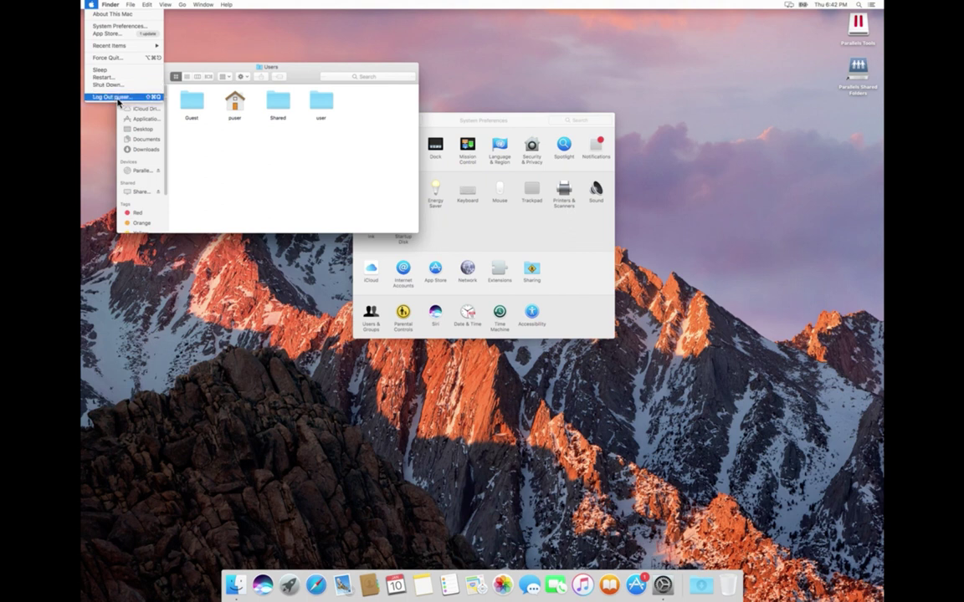
left_click(118, 99)
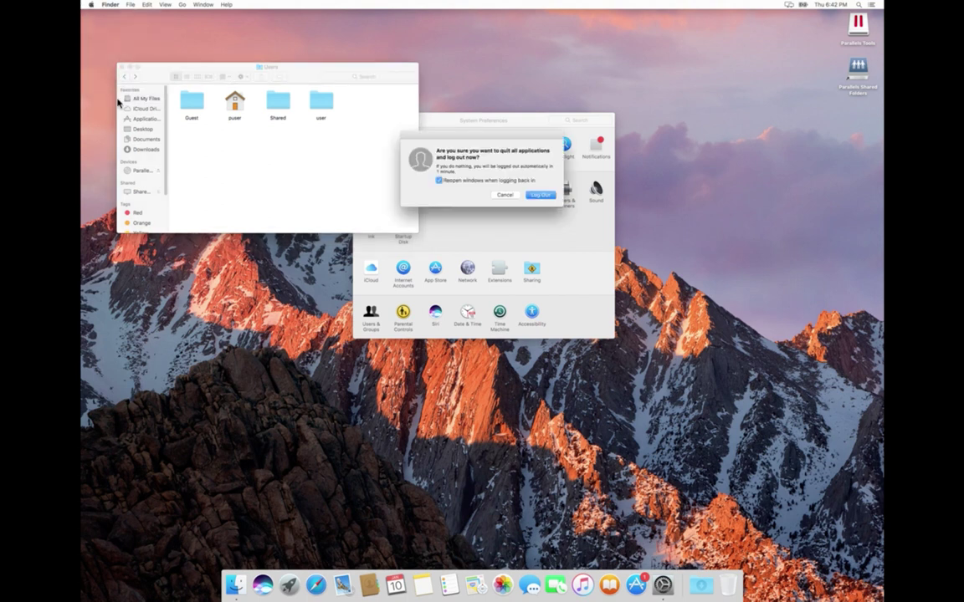
left_click(538, 195)
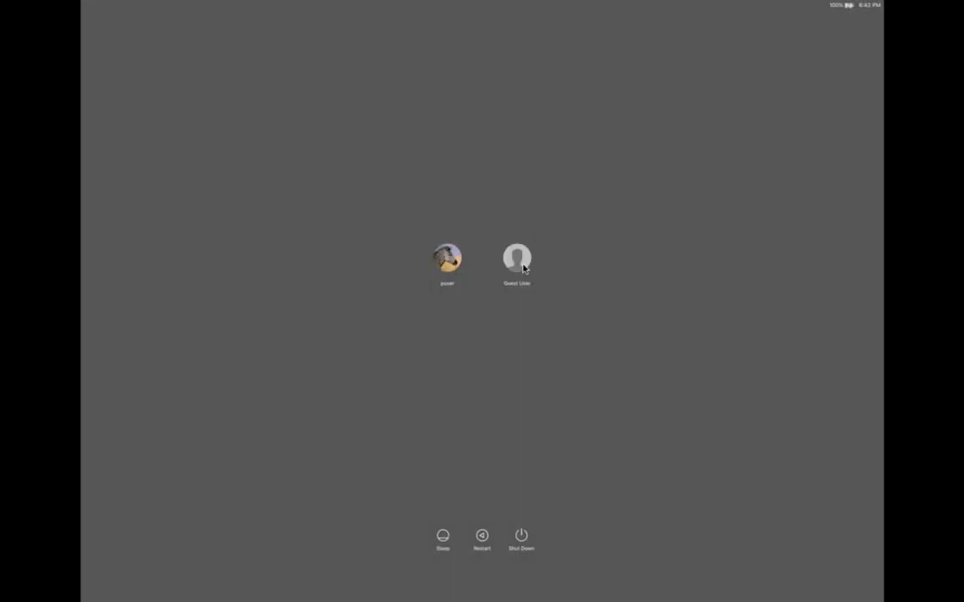
left_click(523, 265)
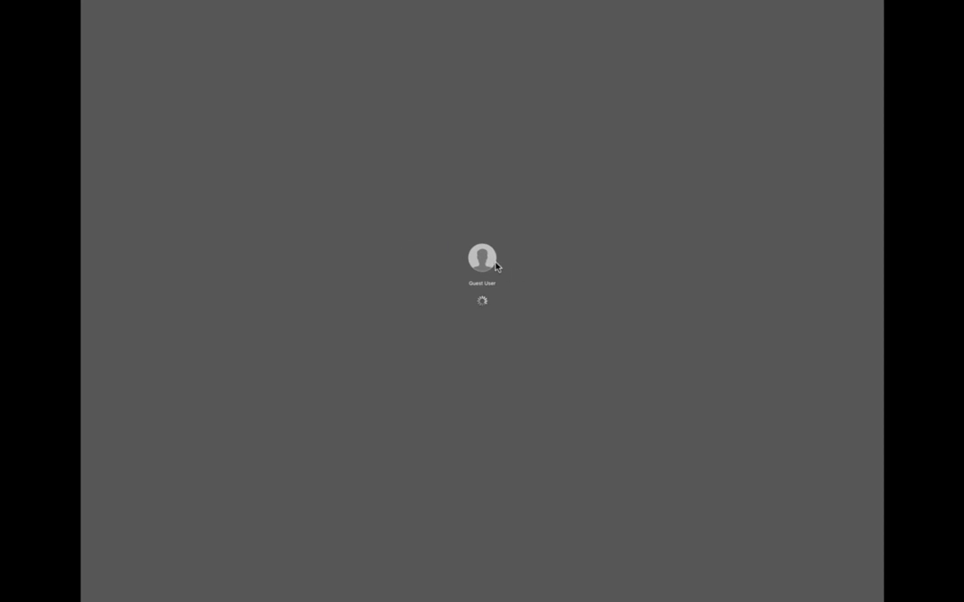
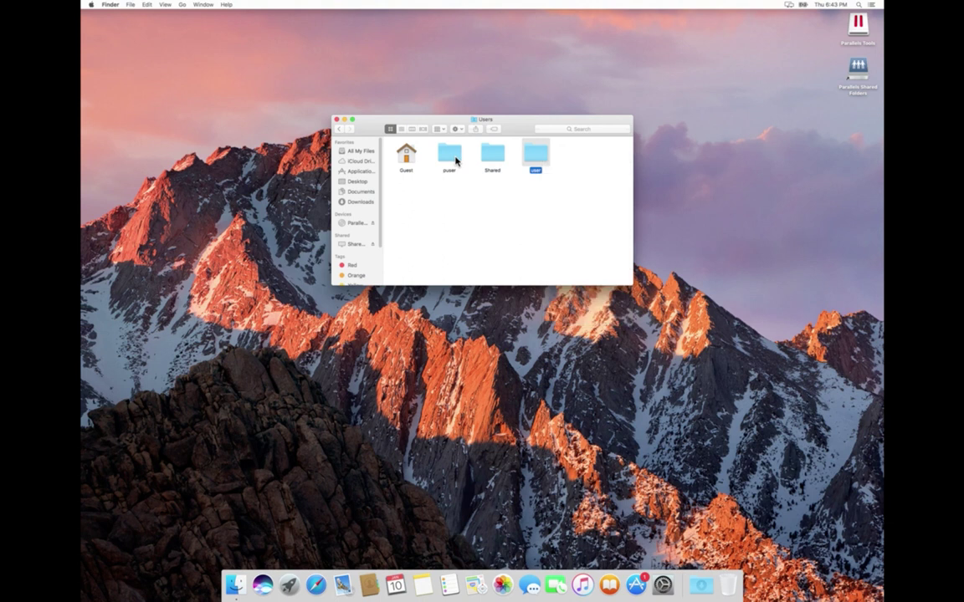
left_click(479, 196)
key("Right")
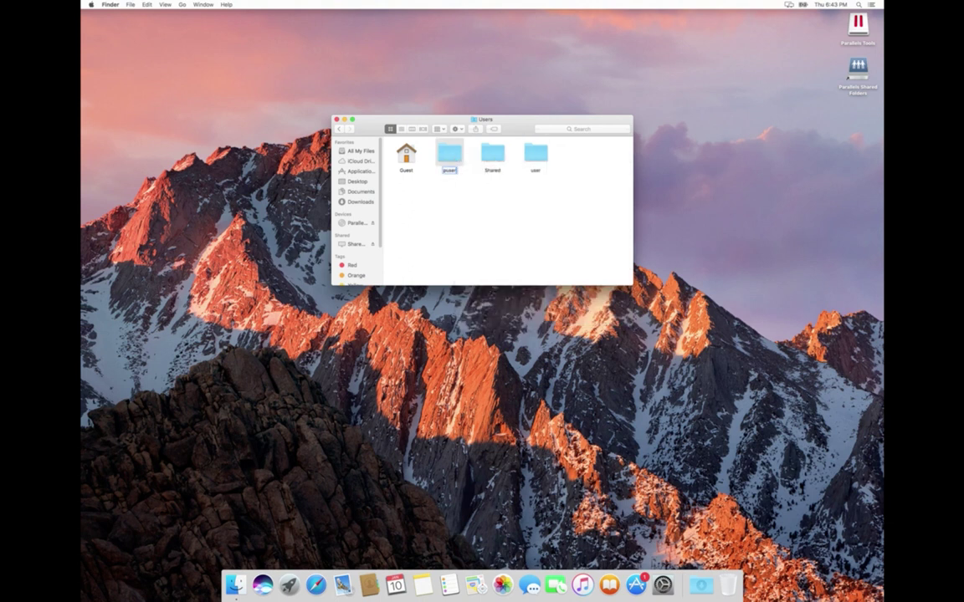
key("Return")
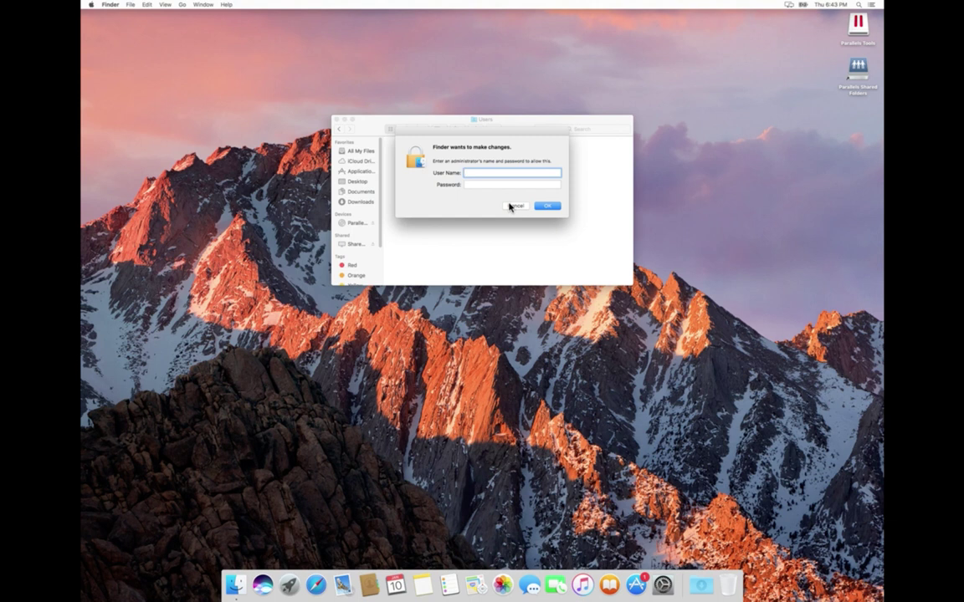
type("puser")
left_click(494, 183)
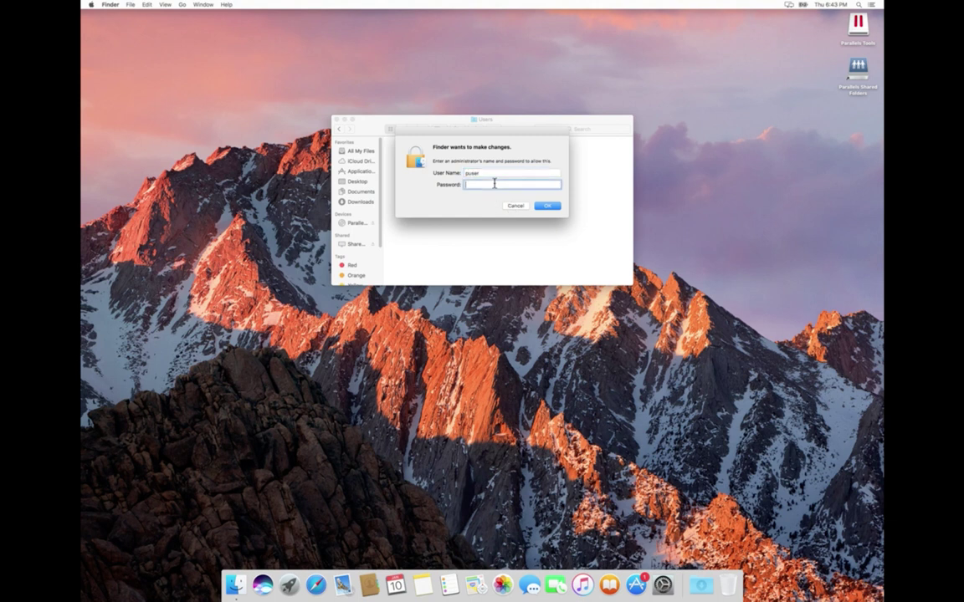
type("*********")
left_click(547, 205)
left_click(548, 206)
type("********")
left_click(548, 207)
double_click(498, 174)
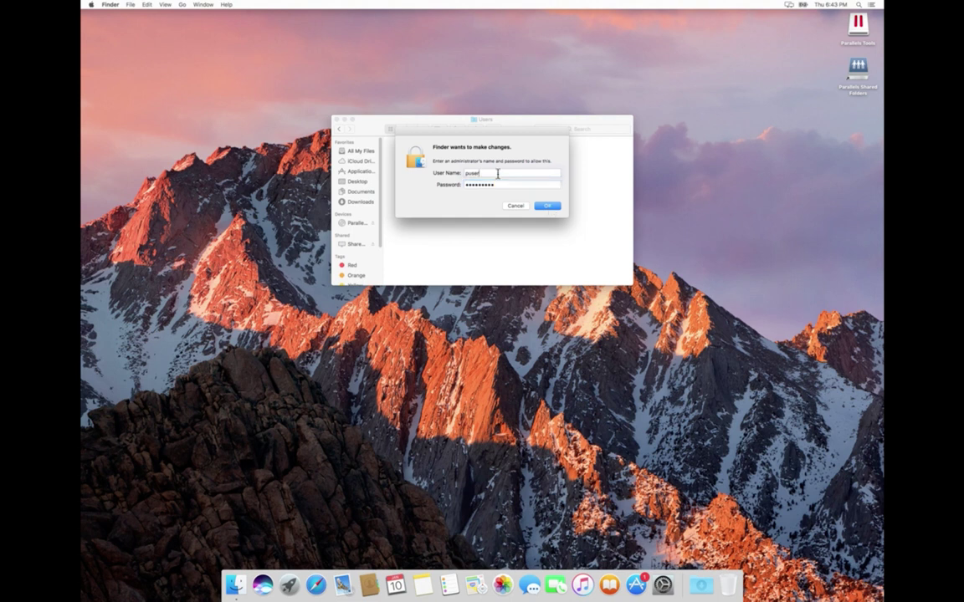
type("user")
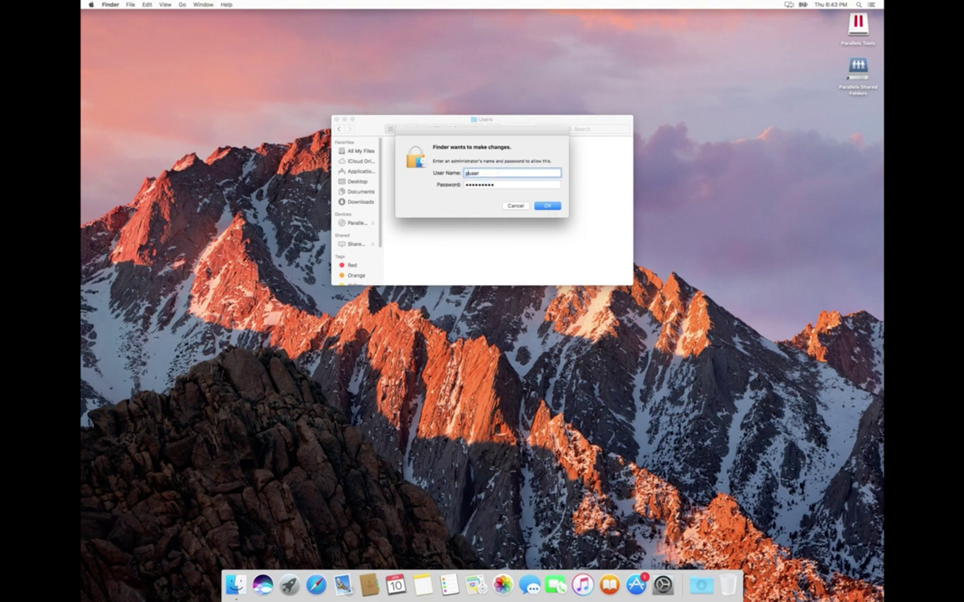
left_click(544, 205)
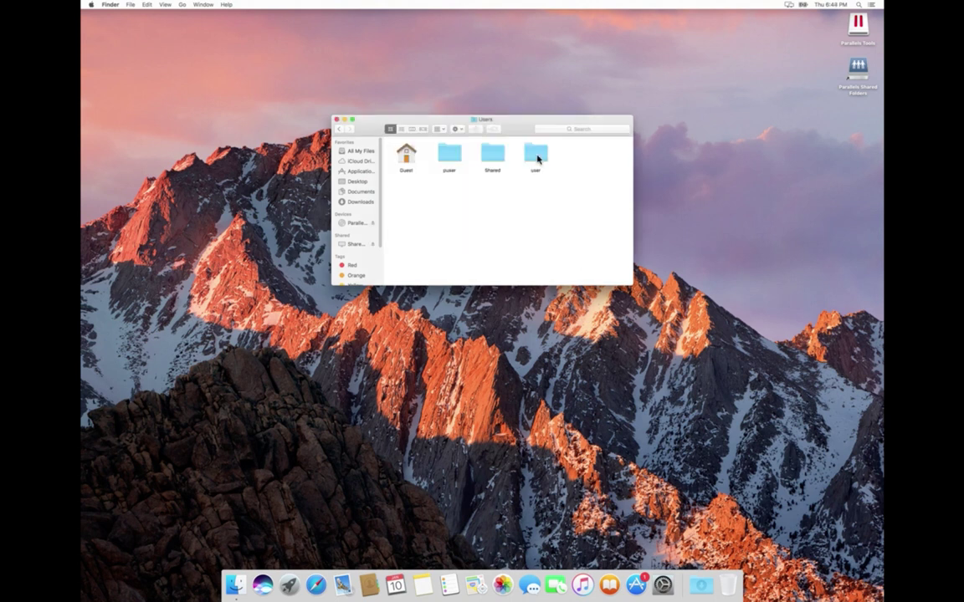
- Attempt renaming the user folder, approving it with the administrator name and password, retyping the password
right_click(535, 152)
left_click(556, 193)
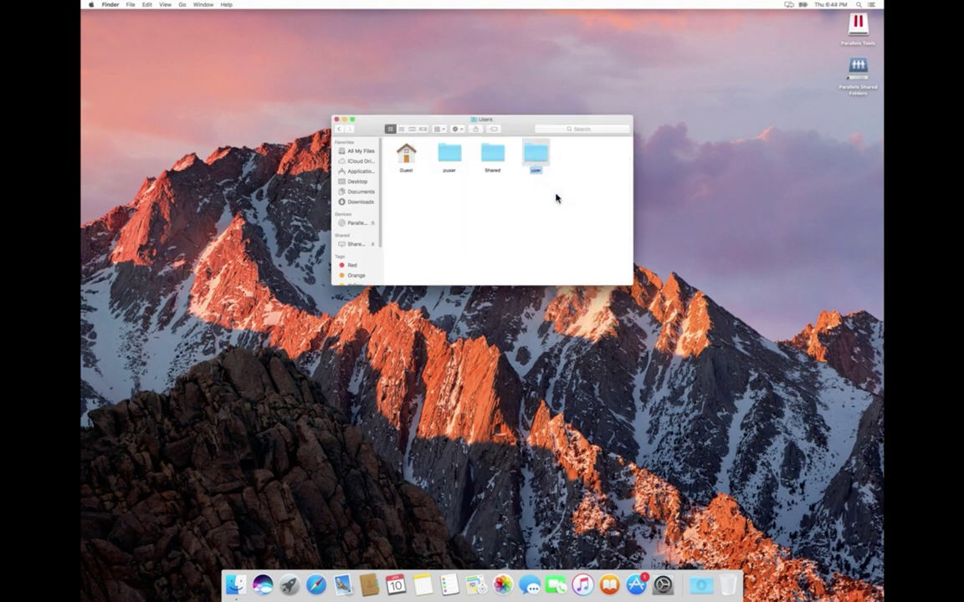
key("Return")
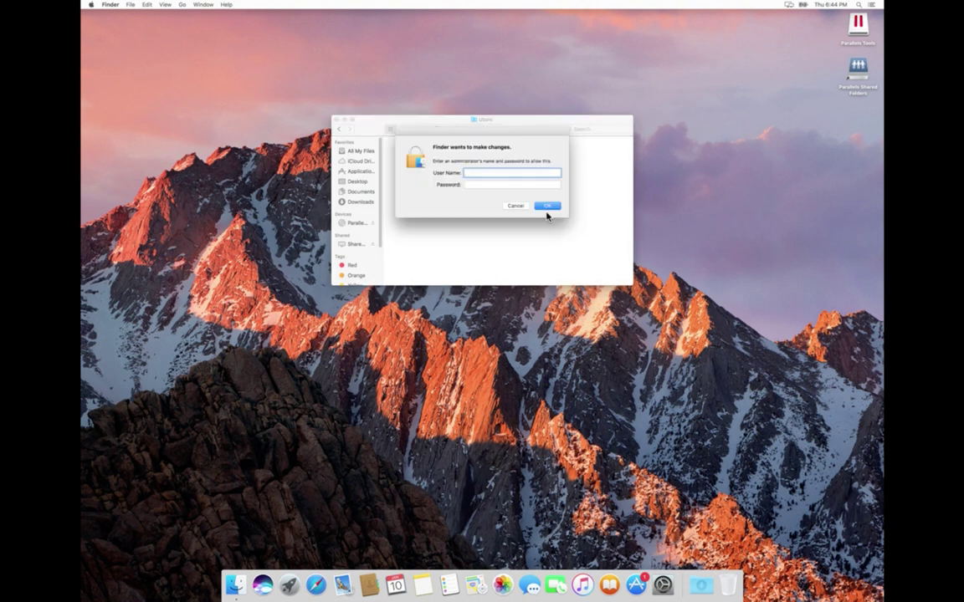
type("puser")
left_click(521, 184)
type("•••••••••")
left_click(552, 207)
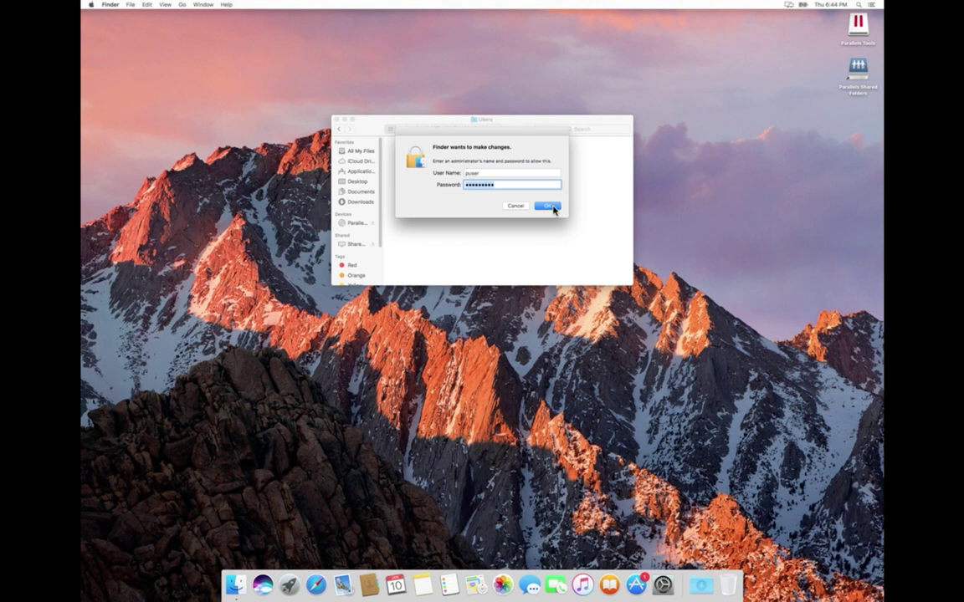
type("••••")
key("Return")
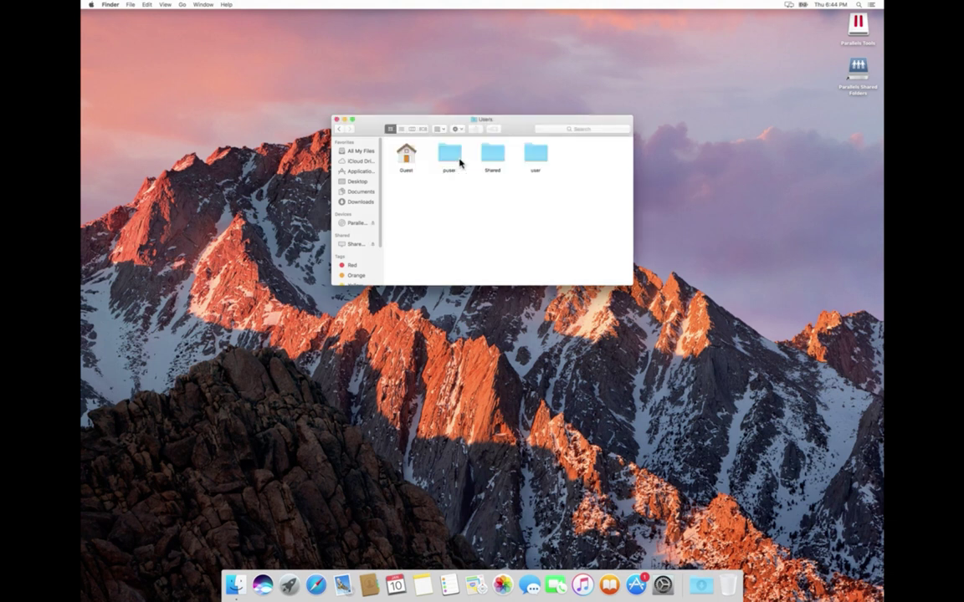
- Rename the puser folder to puser1 by appending '1', approving with the administrator name and password
right_click(460, 163)
left_click(484, 199)
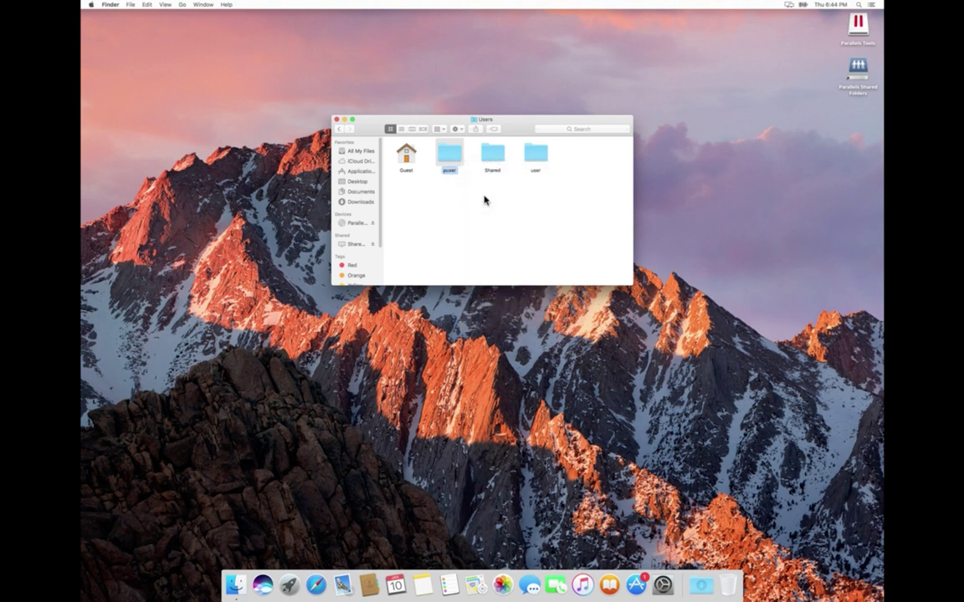
key("Right")
type("1")
key("Return")
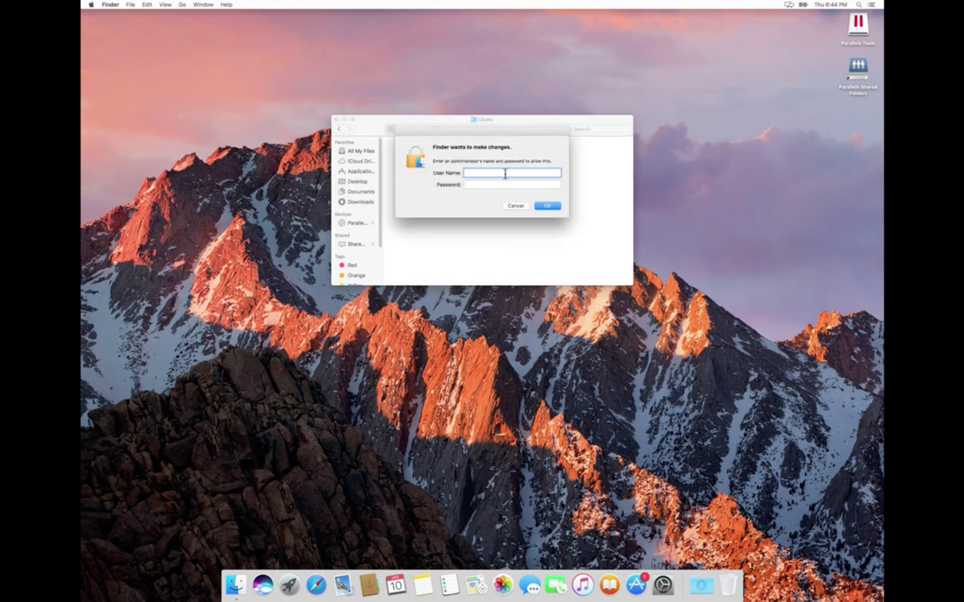
type("puser")
left_click(502, 185)
type("•••")
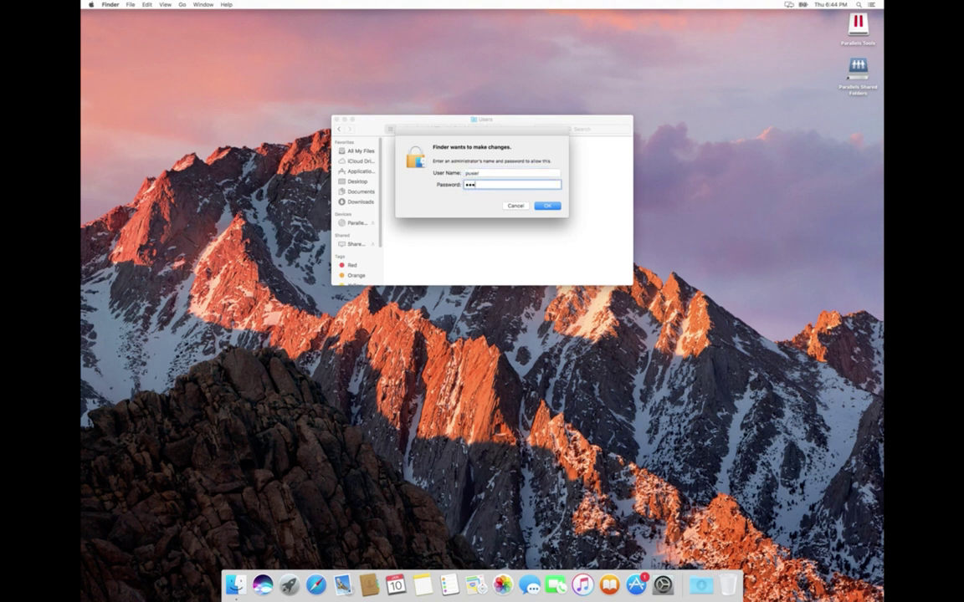
type("••")
left_click(546, 207)
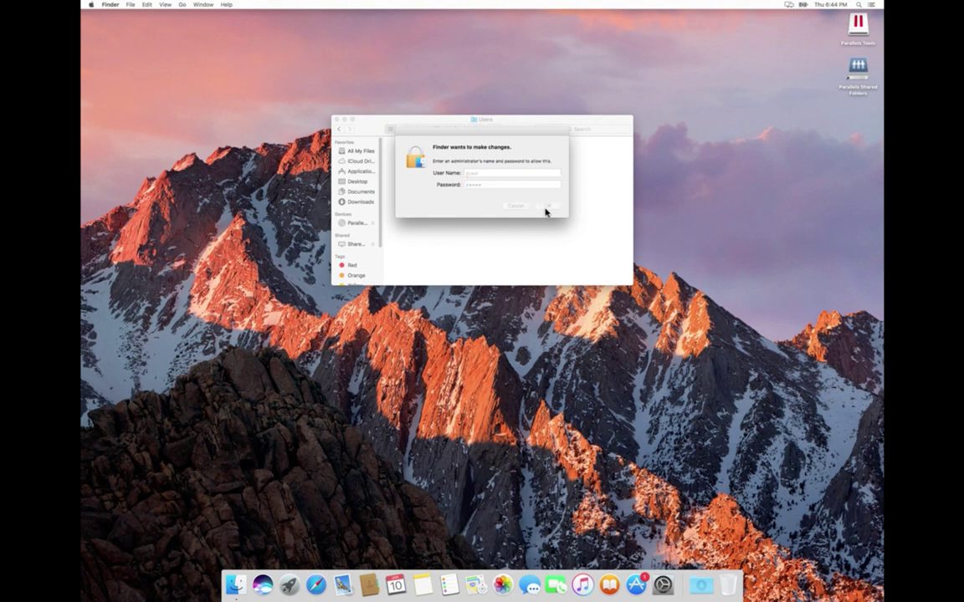
- Rename the user folder to 'puser' and approve it with the administrator name and password
right_click(540, 157)
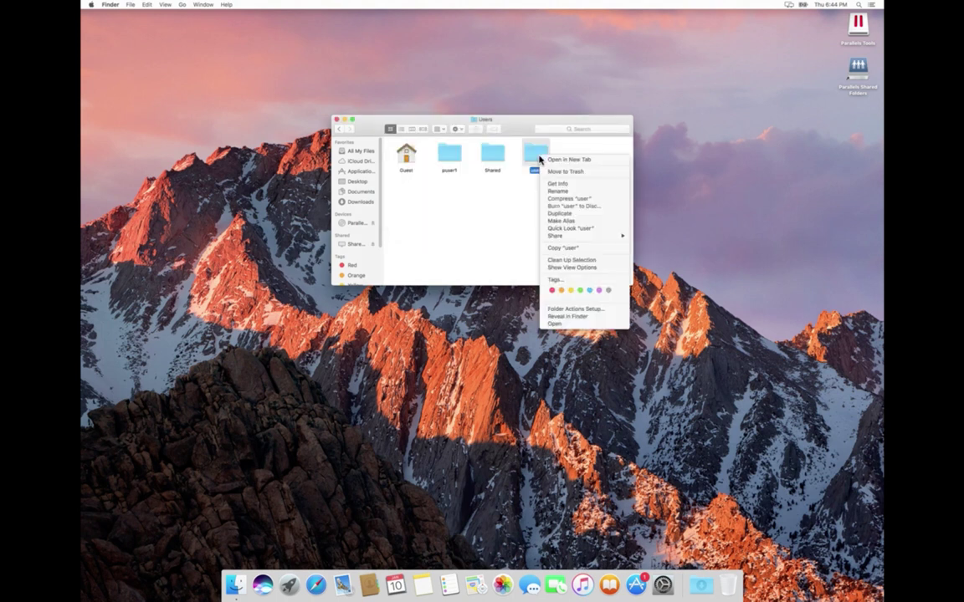
left_click(560, 192)
type("puser")
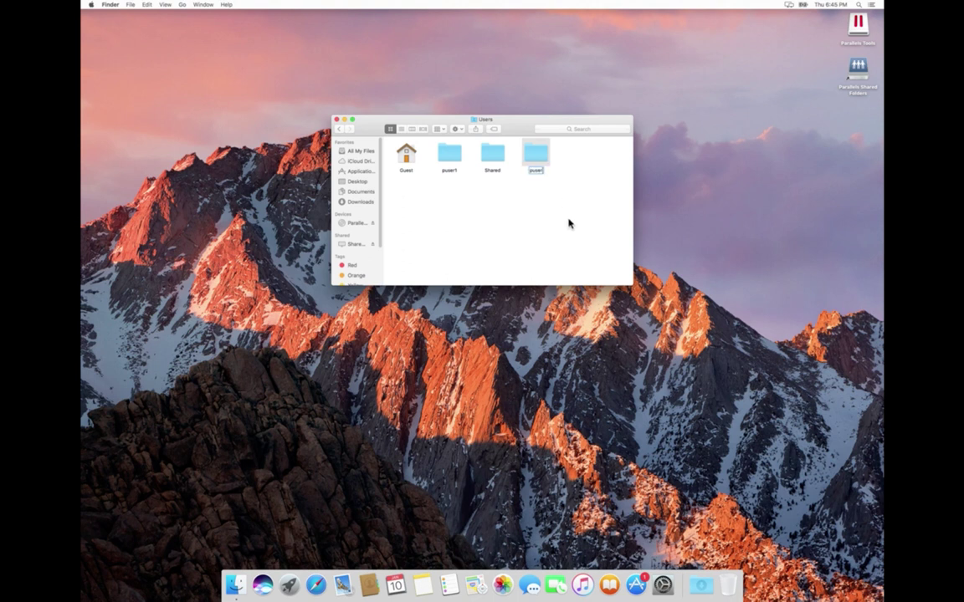
key("Return")
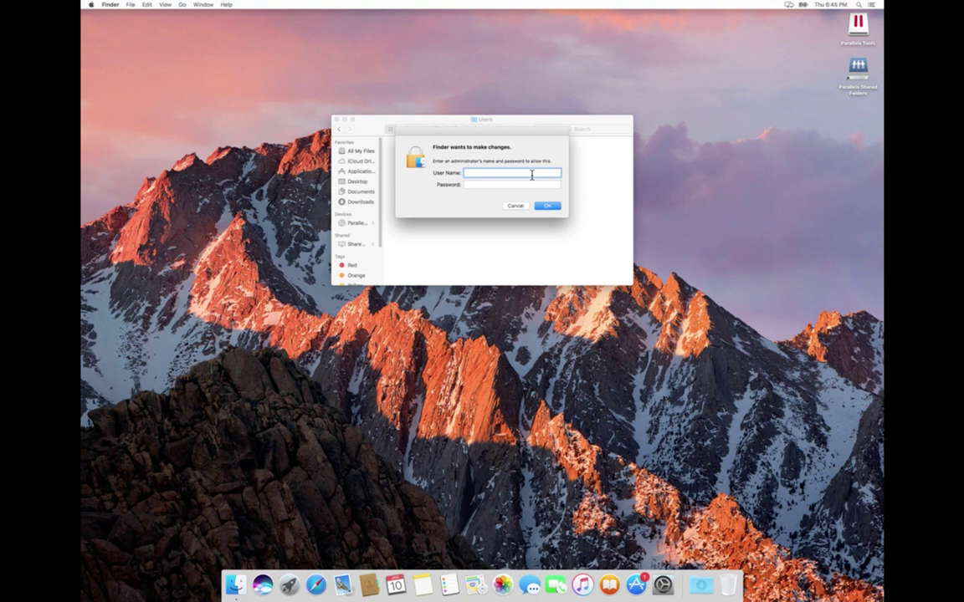
type("puser")
left_click(512, 183)
type("•••••")
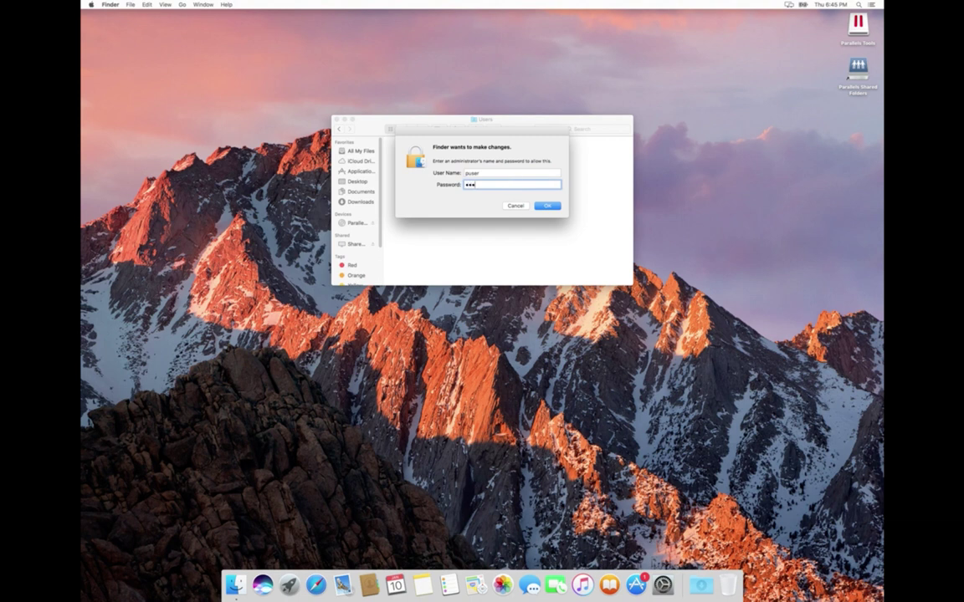
left_click(546, 206)
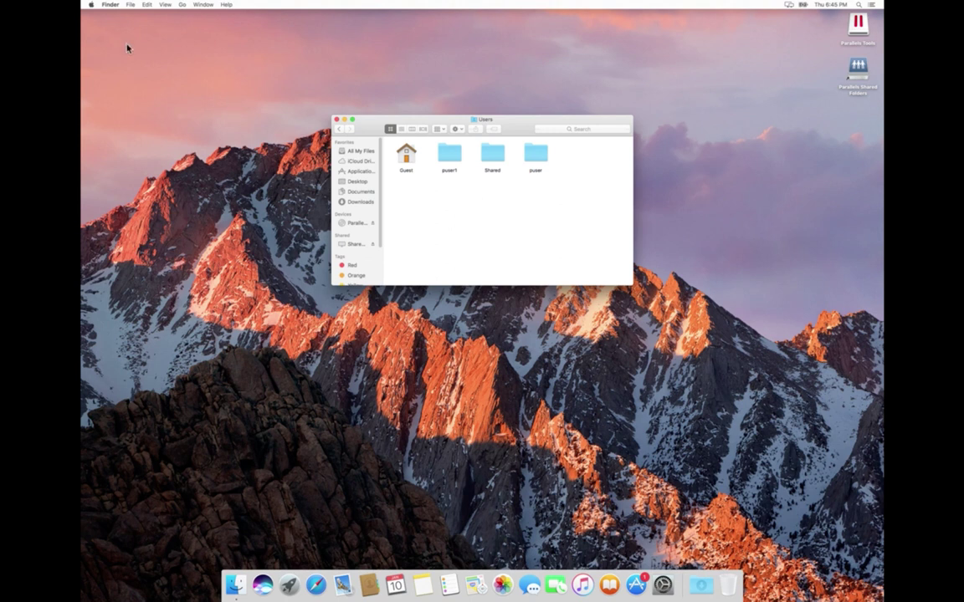
- Log out of the Guest User session from the Apple menu, choosing Delete Files & Log Out
left_click(89, 5)
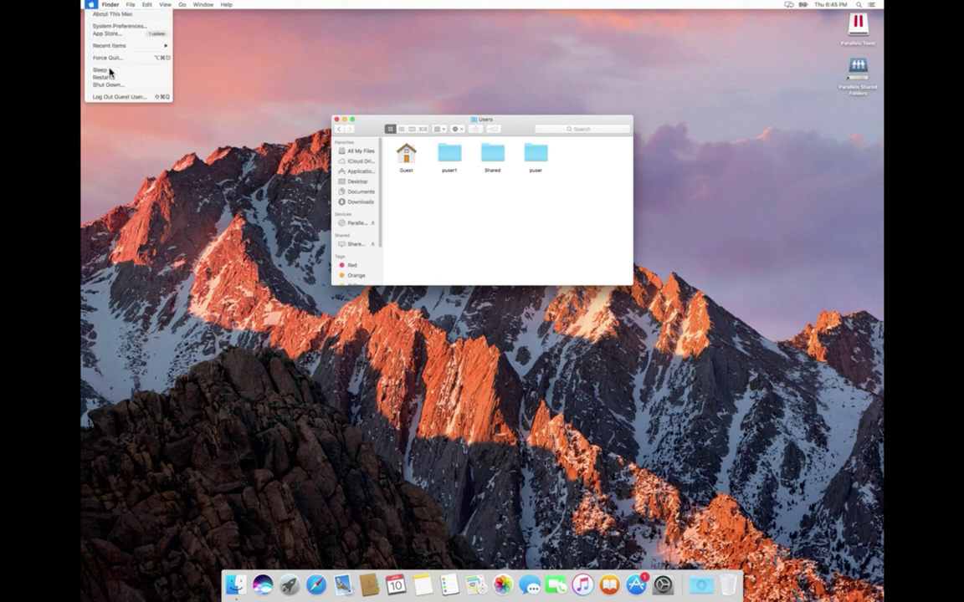
left_click(117, 97)
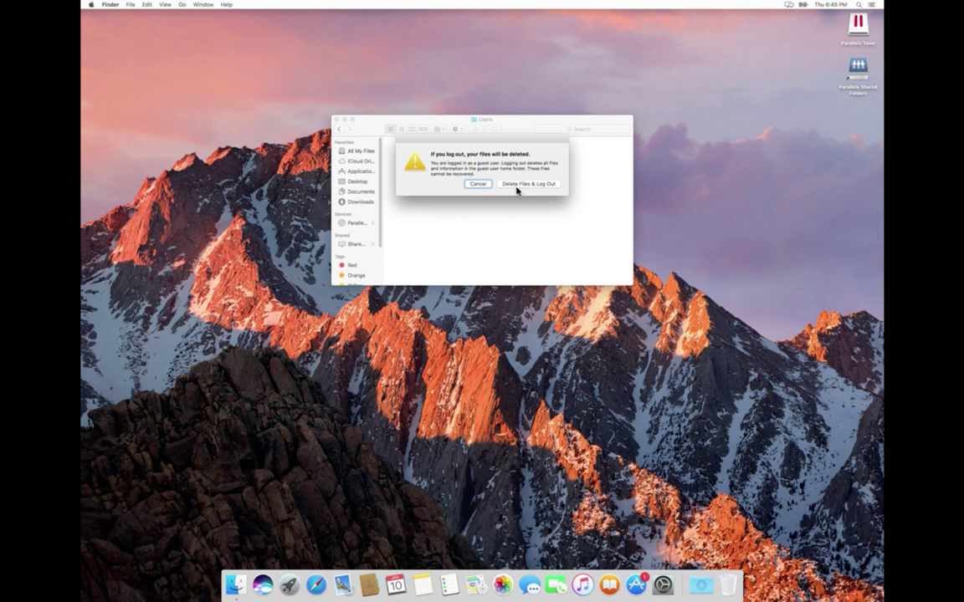
left_click(517, 188)
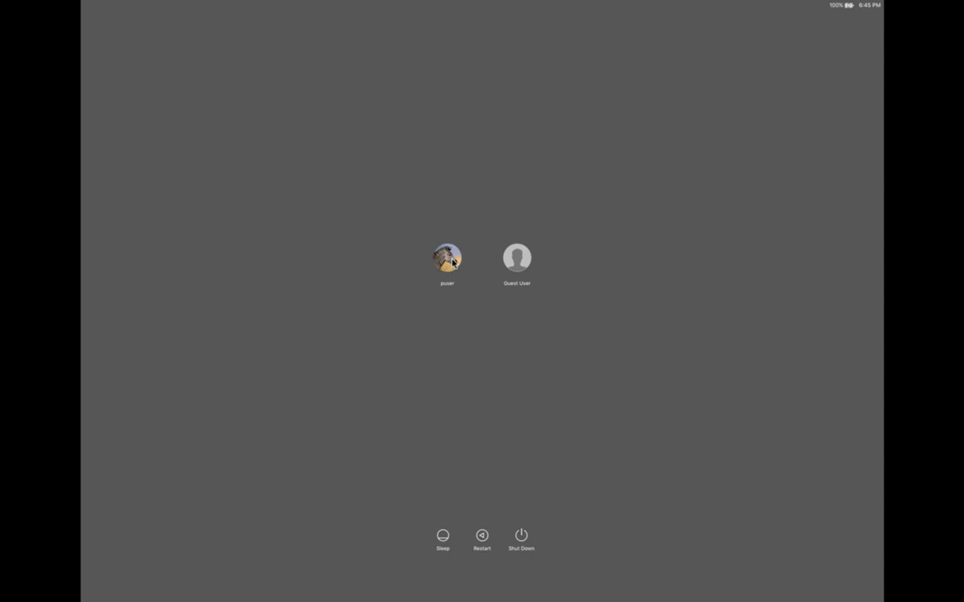
- Select the puser account at the login window and sign in with its password
left_click(448, 258)
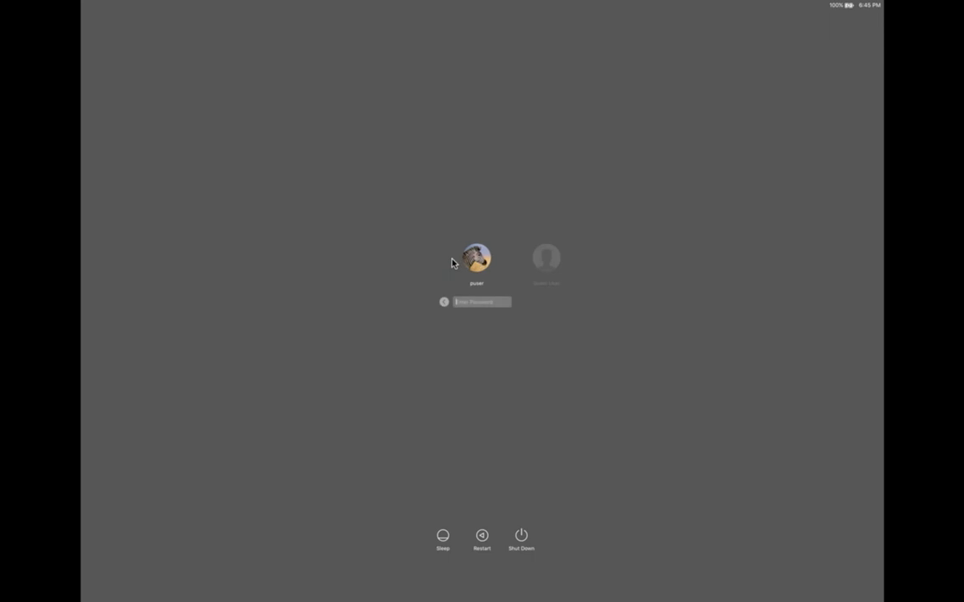
type("•••••••")
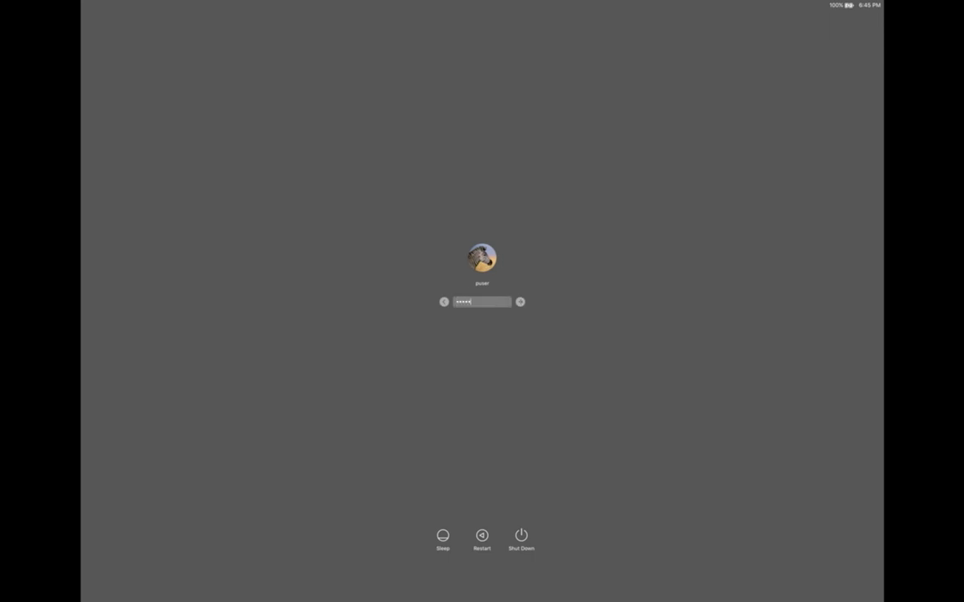
key("Return")
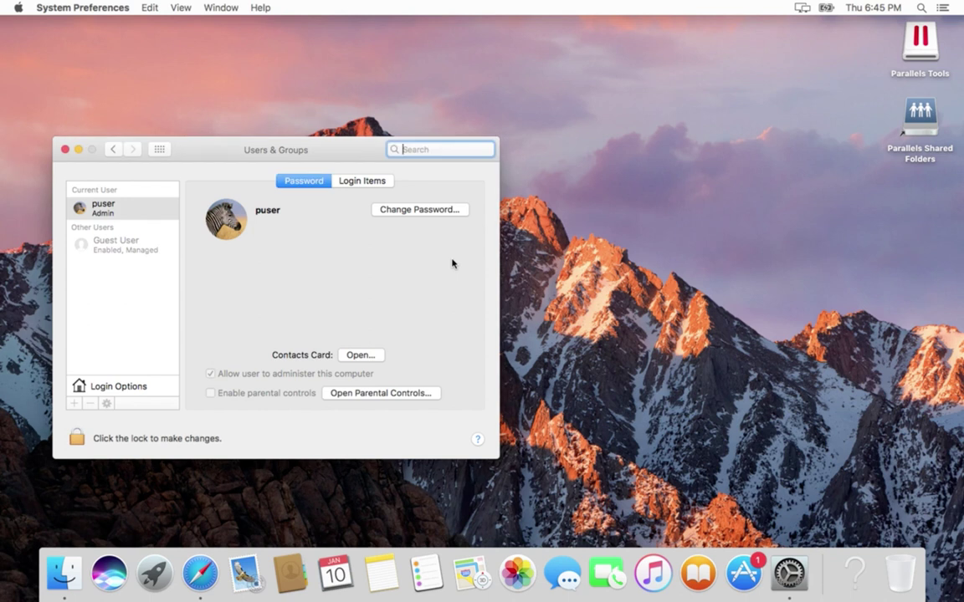
- Go to the Users folder via the Documents path menu and move puser1 to the Trash with admin approval
left_click(75, 574)
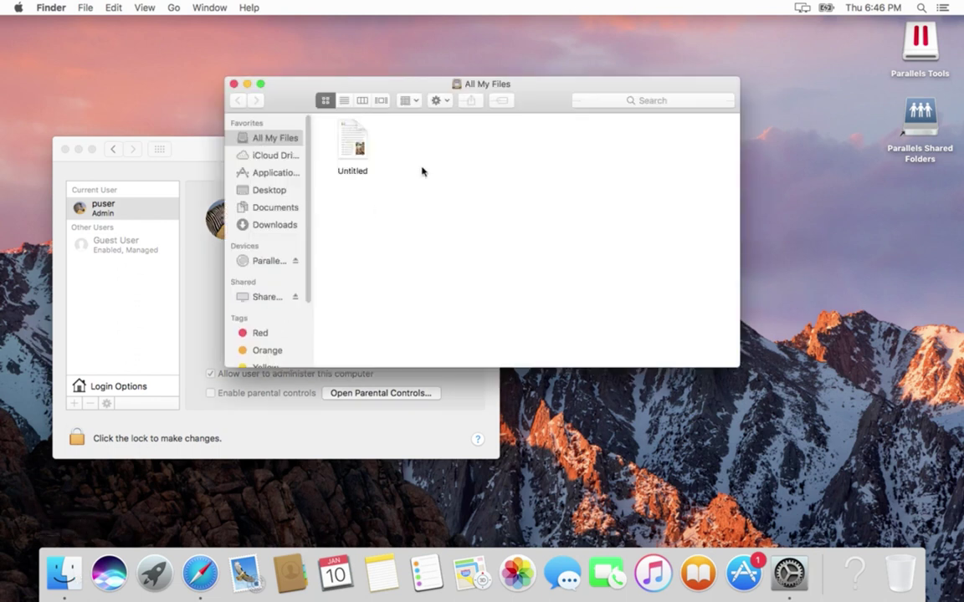
left_click(266, 207)
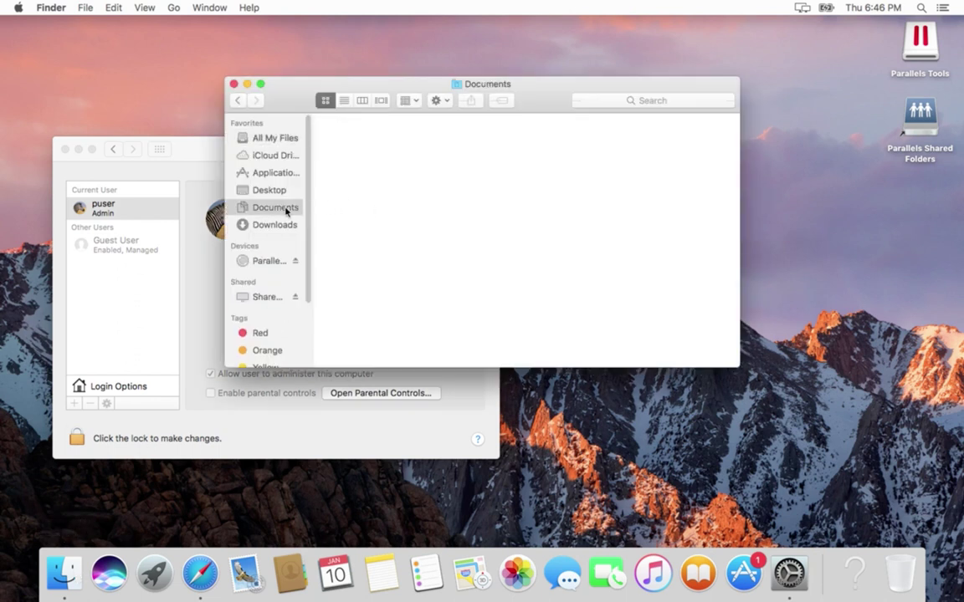
left_click(484, 84, "super")
left_click(482, 112)
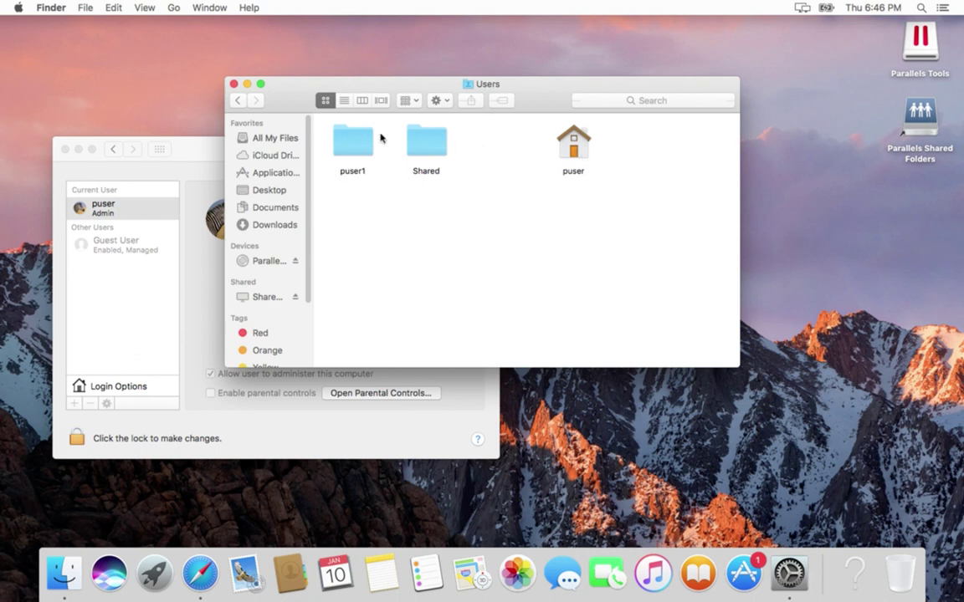
left_click(352, 146)
key("super+BackSpace")
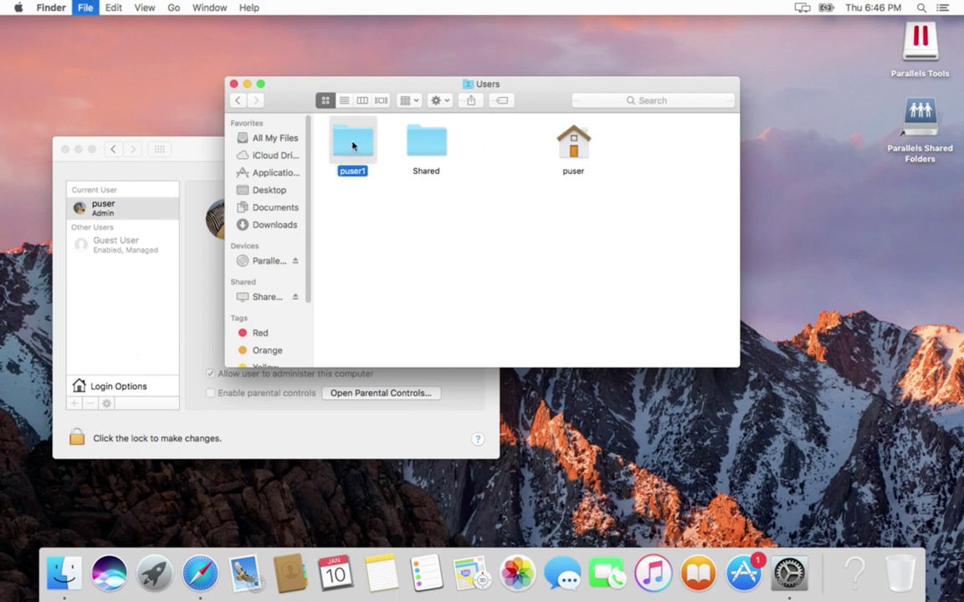
type("puser")
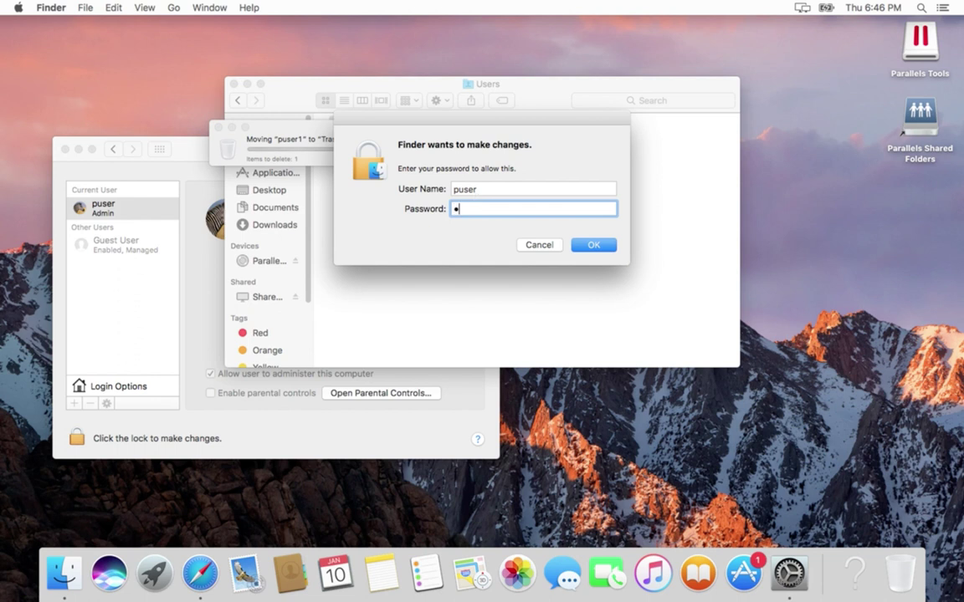
key("Return")
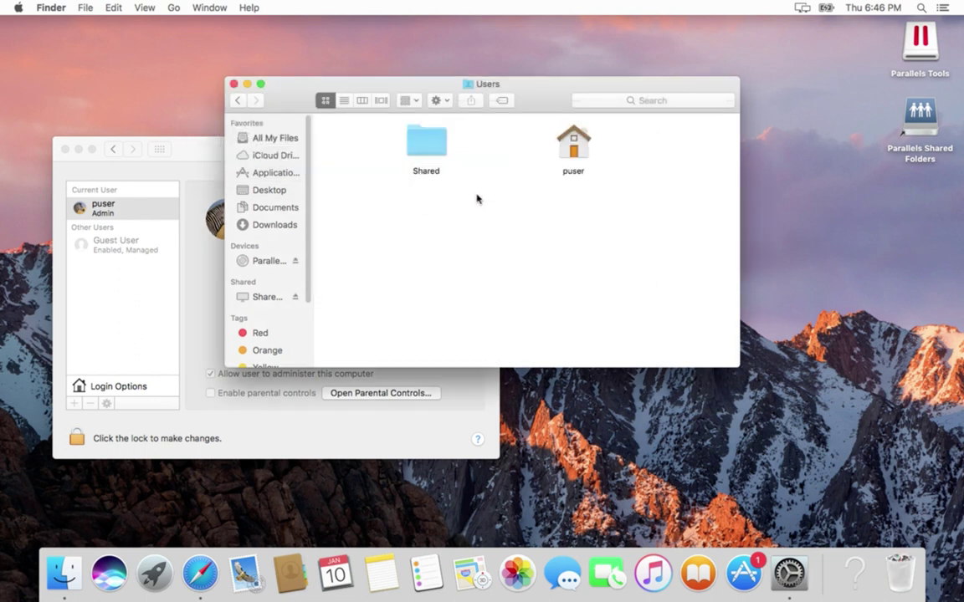
- Empty the Trash from the Dock and confirm permanent erasure
right_click(894, 572)
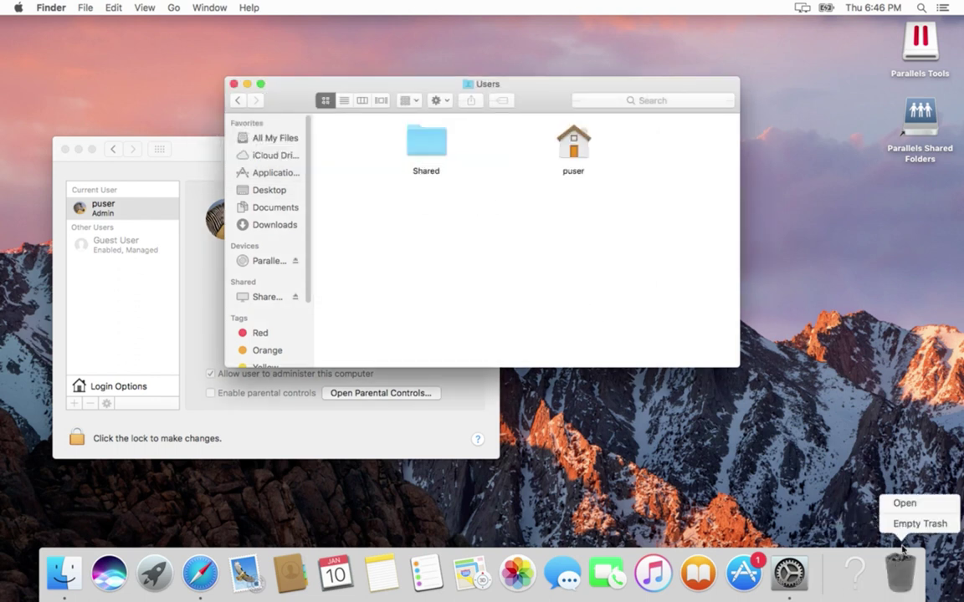
left_click(921, 522)
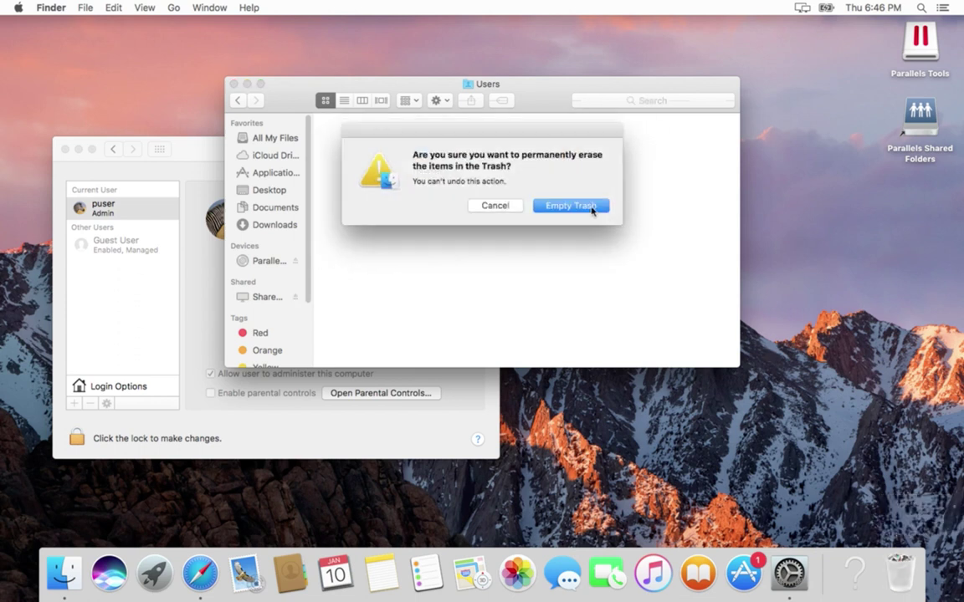
left_click(589, 206)
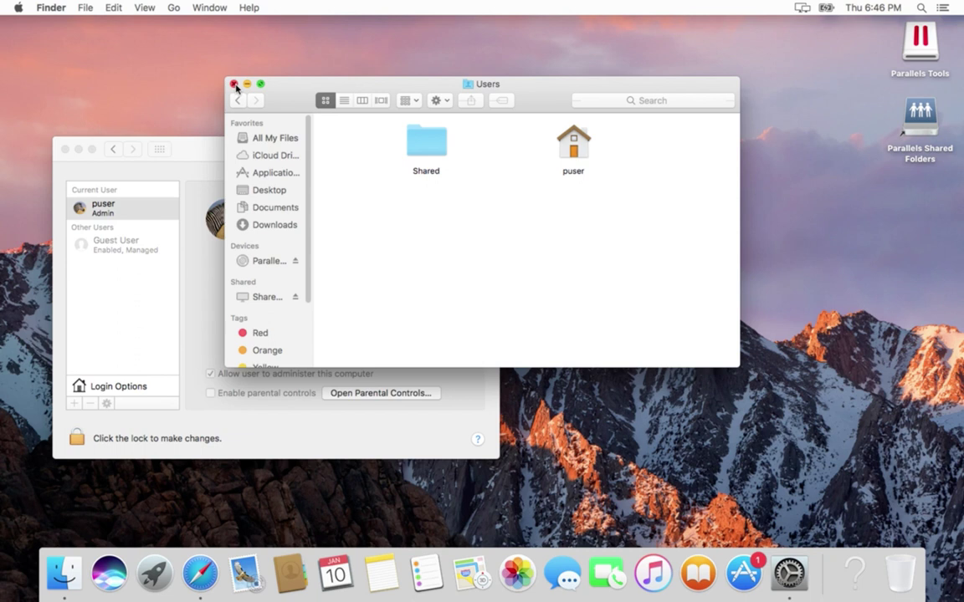
- Arrange the Users folder icons by Name, then close the Users window
right_click(356, 202)
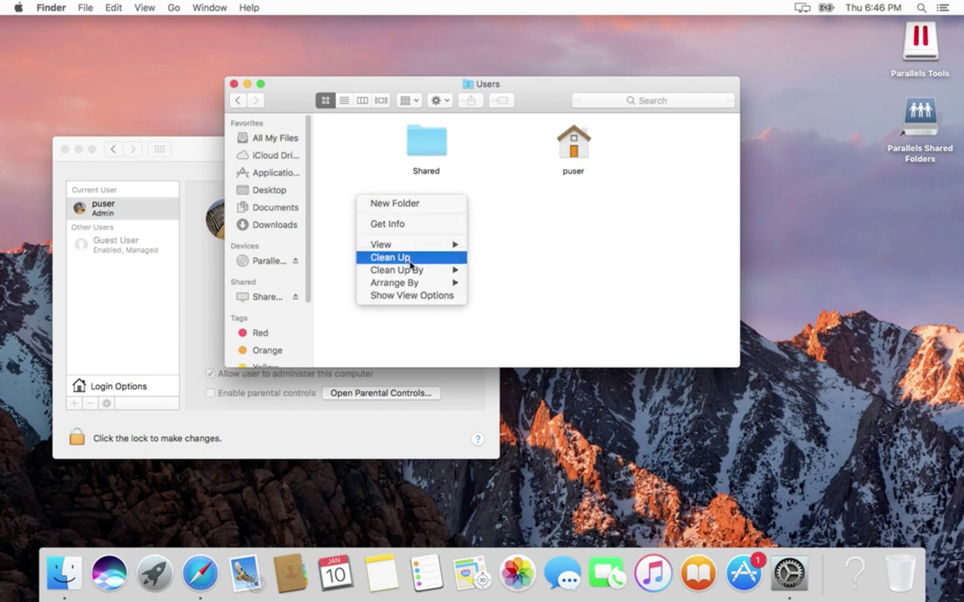
mouse_move(426, 287)
left_click(485, 283)
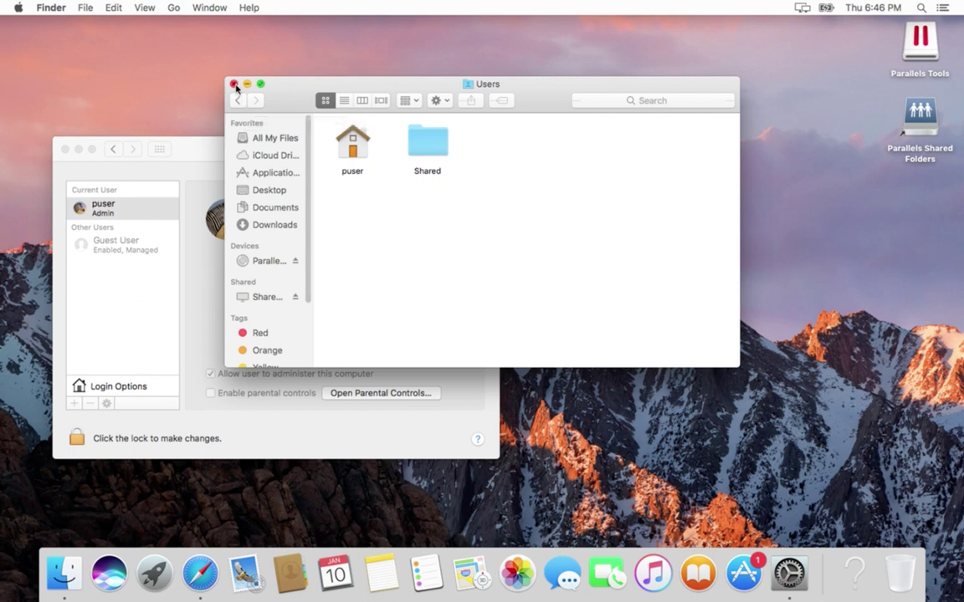
left_click(234, 85)
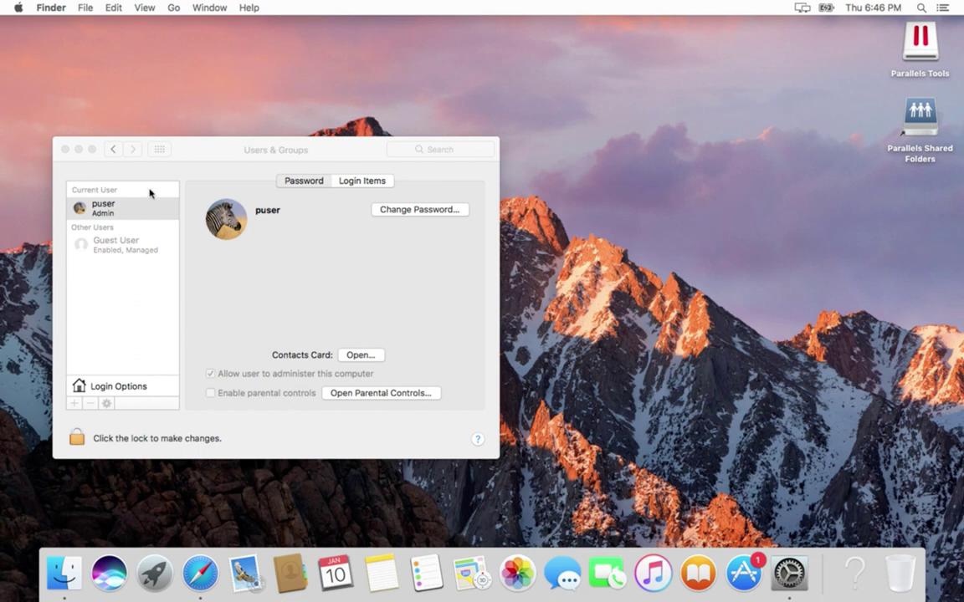
- Close Users & Groups and log out of puser from the Apple menu
left_click(66, 149)
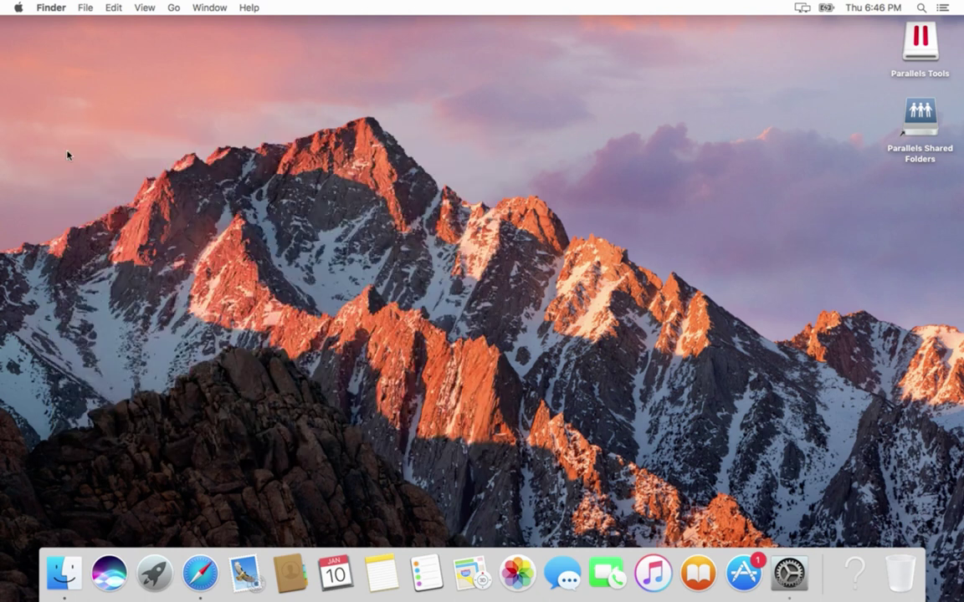
left_click(19, 8)
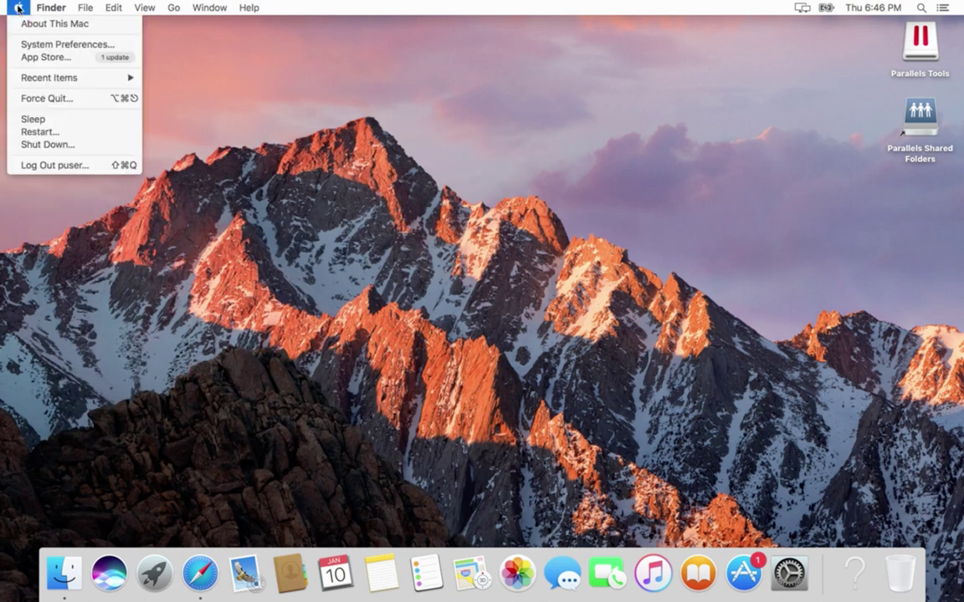
left_click(55, 165)
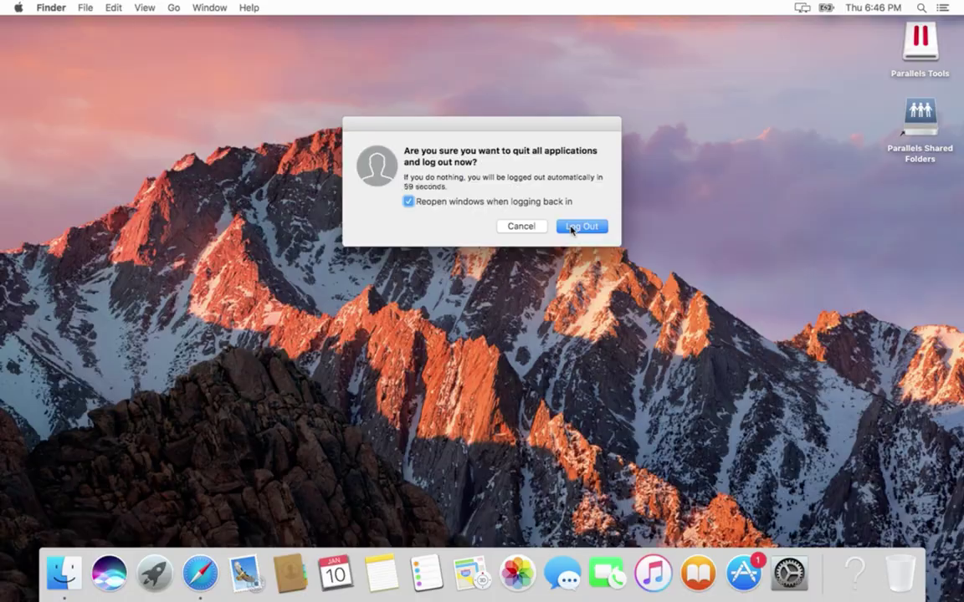
left_click(570, 227)
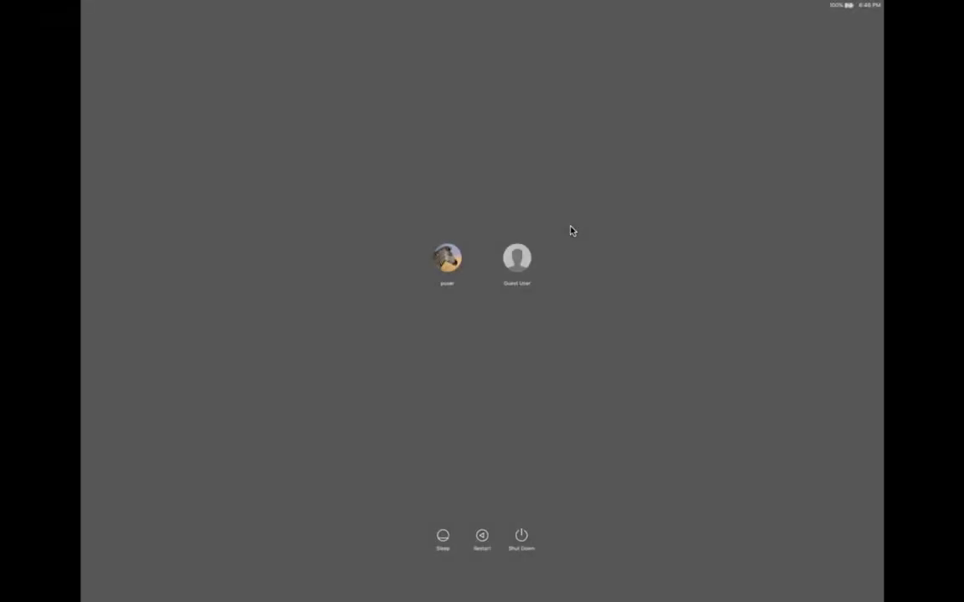
- Sign back in to the puser account with its password
left_click(449, 262)
type("••")
key("Return")
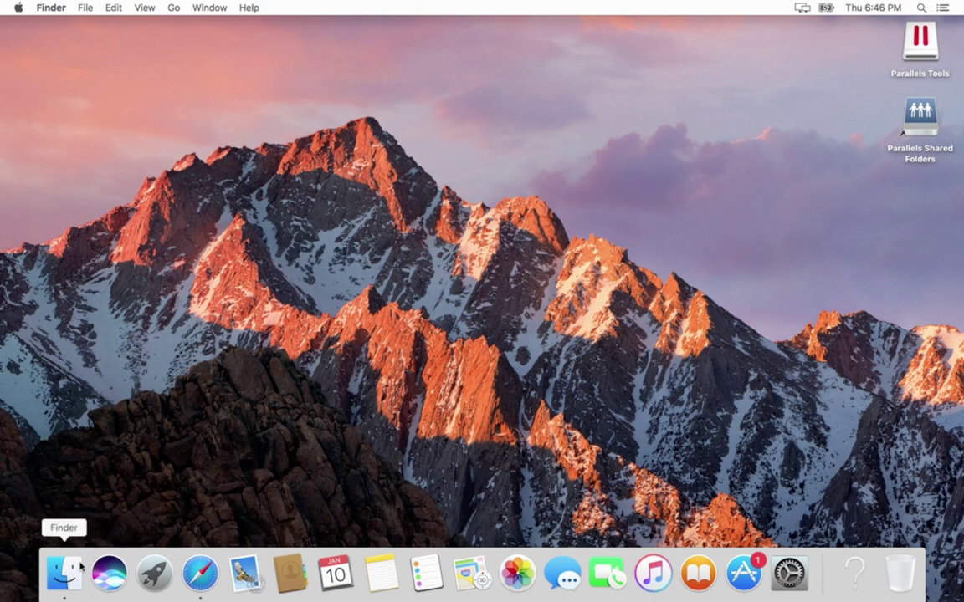
- Open a Finder window and go from Documents up to the Users folder via the title path menu
left_click(65, 572)
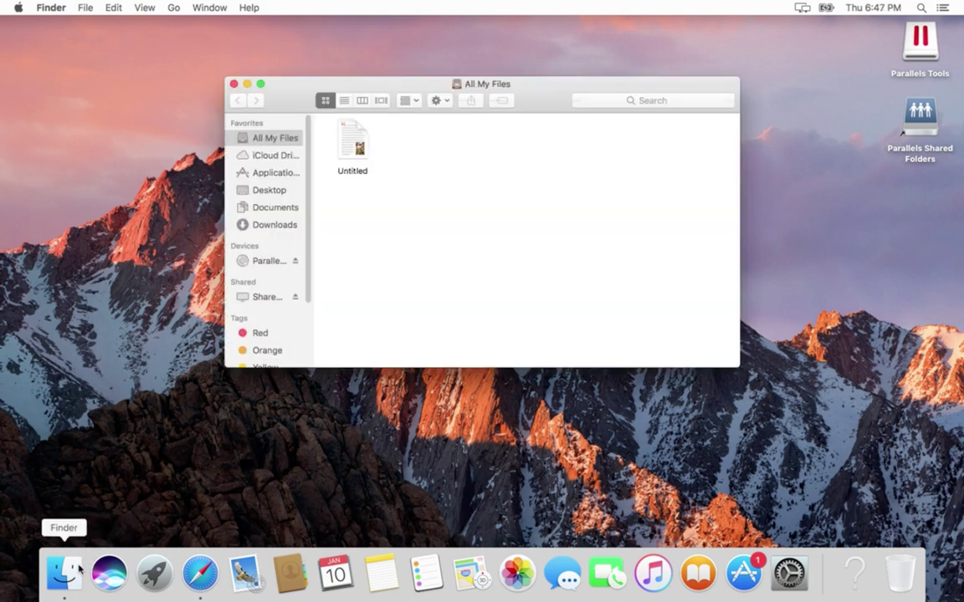
left_click(288, 209)
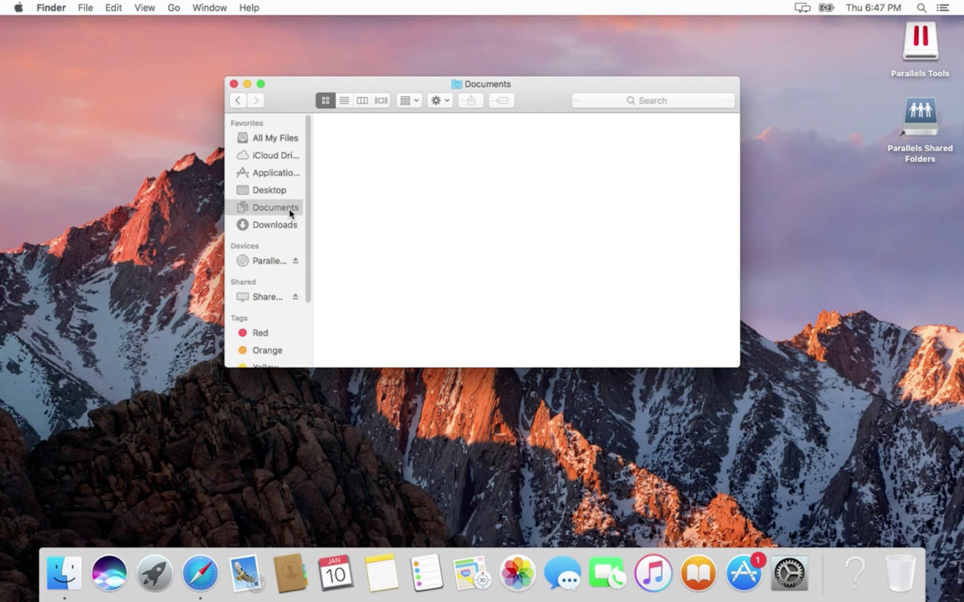
left_click(471, 87, "super")
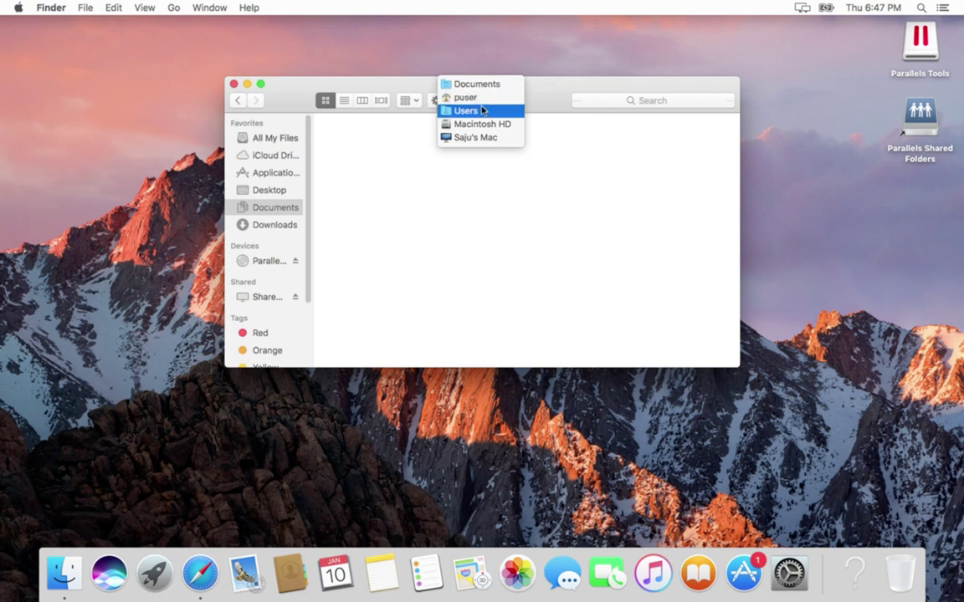
left_click(482, 110)
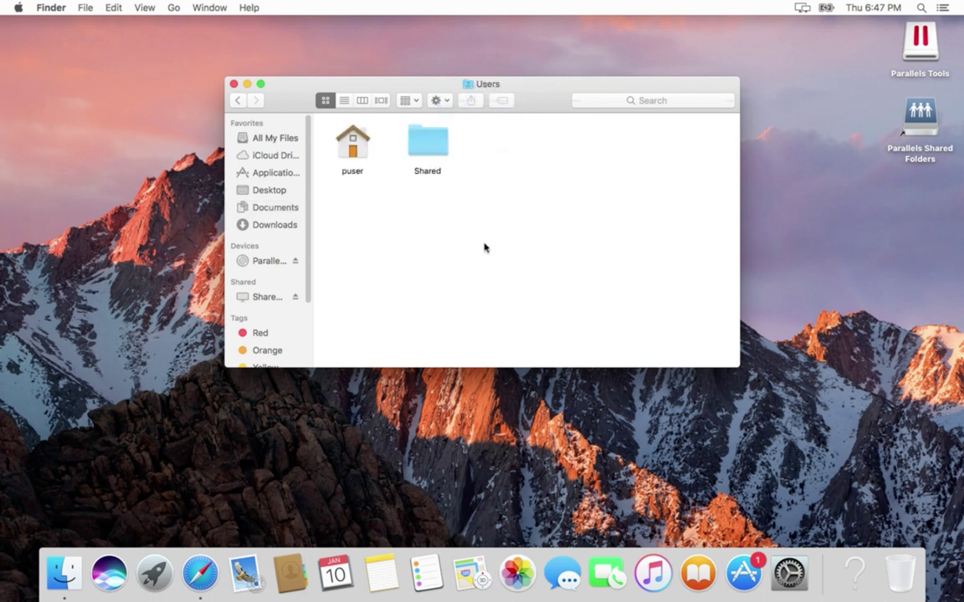